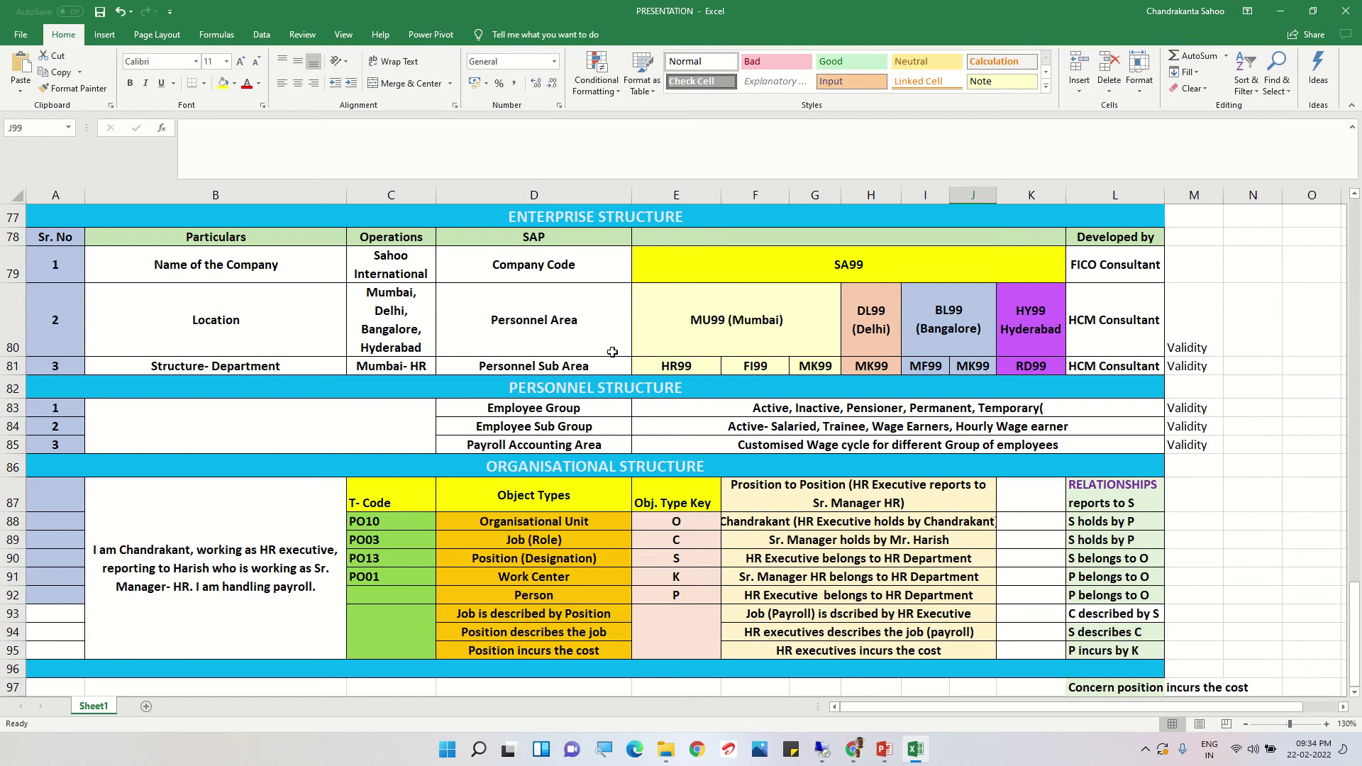
Switch to the SAP Easy Access session, run transaction SPRO and display the SAP Reference IMG.
left_click(822, 749)
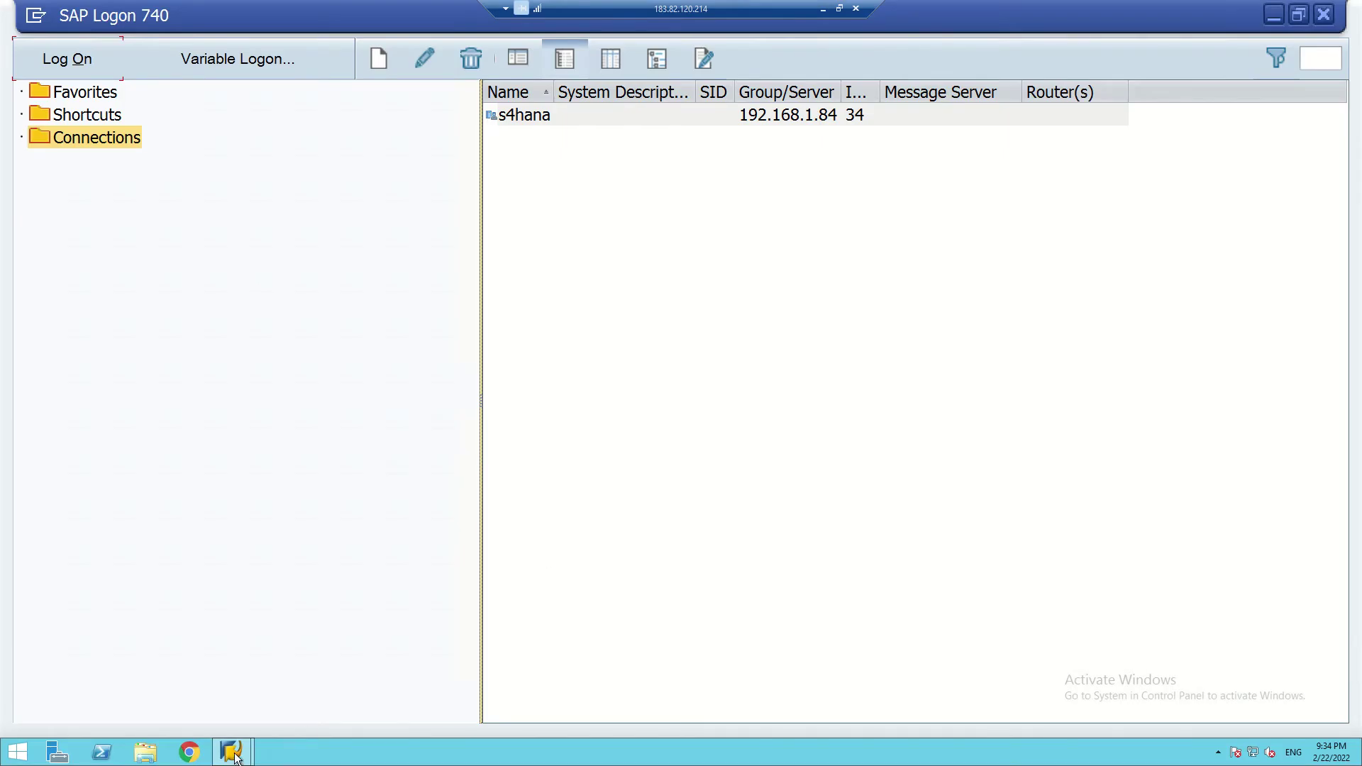
mouse_move(232, 750)
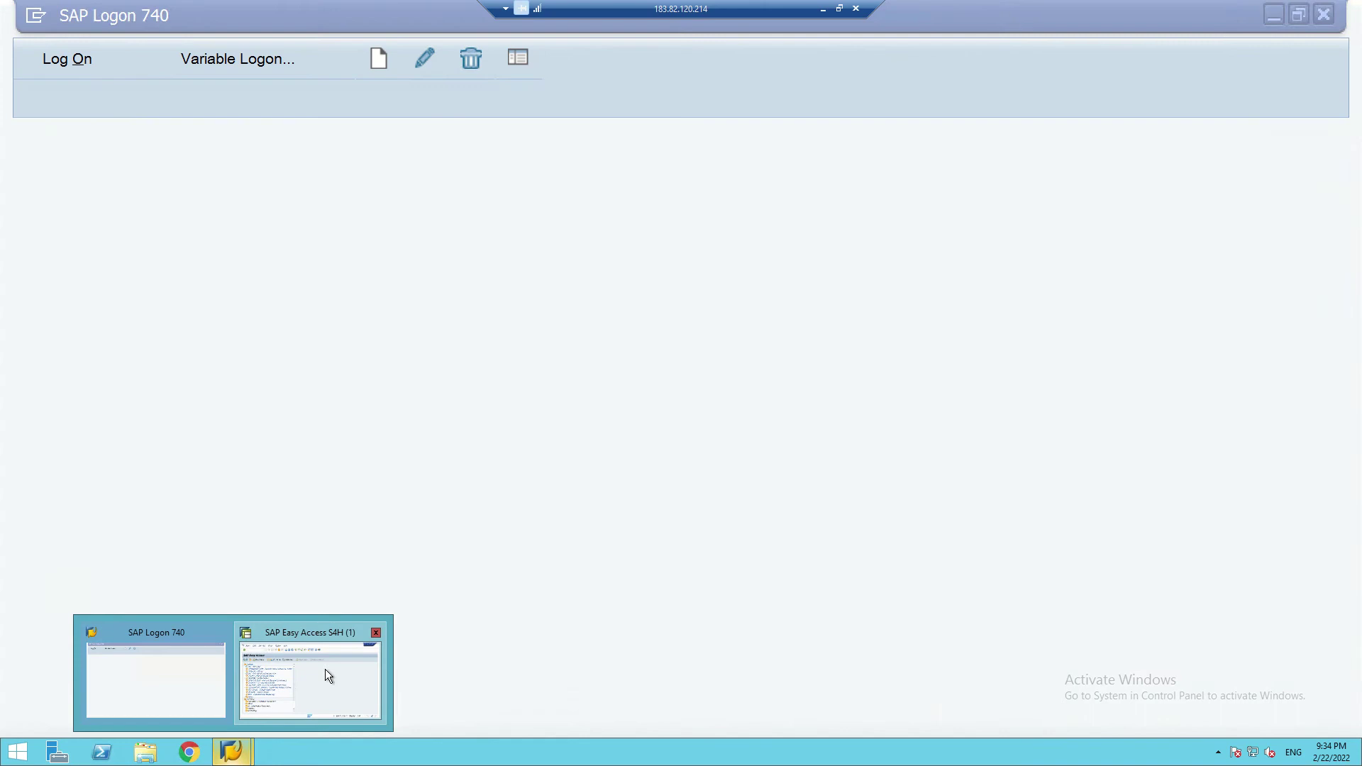
left_click(325, 670)
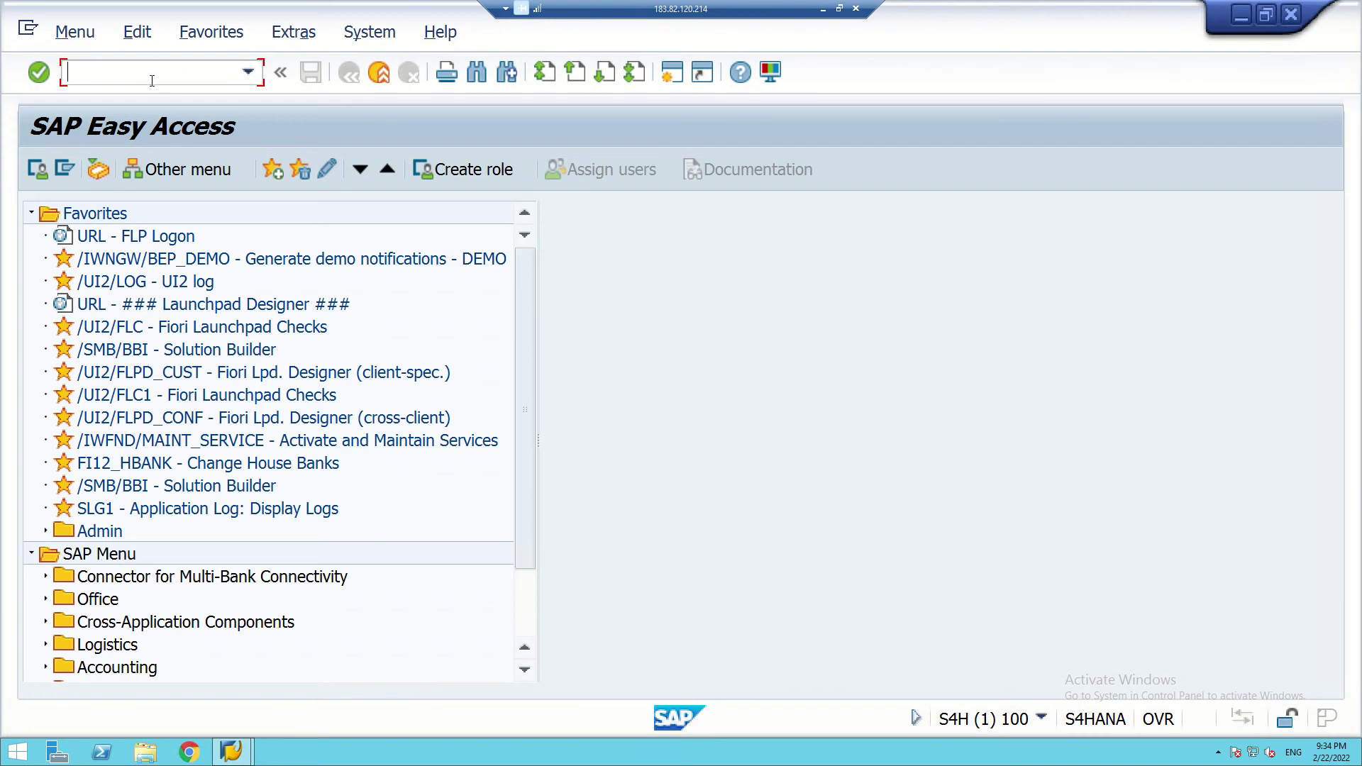
type("spro")
key("Return")
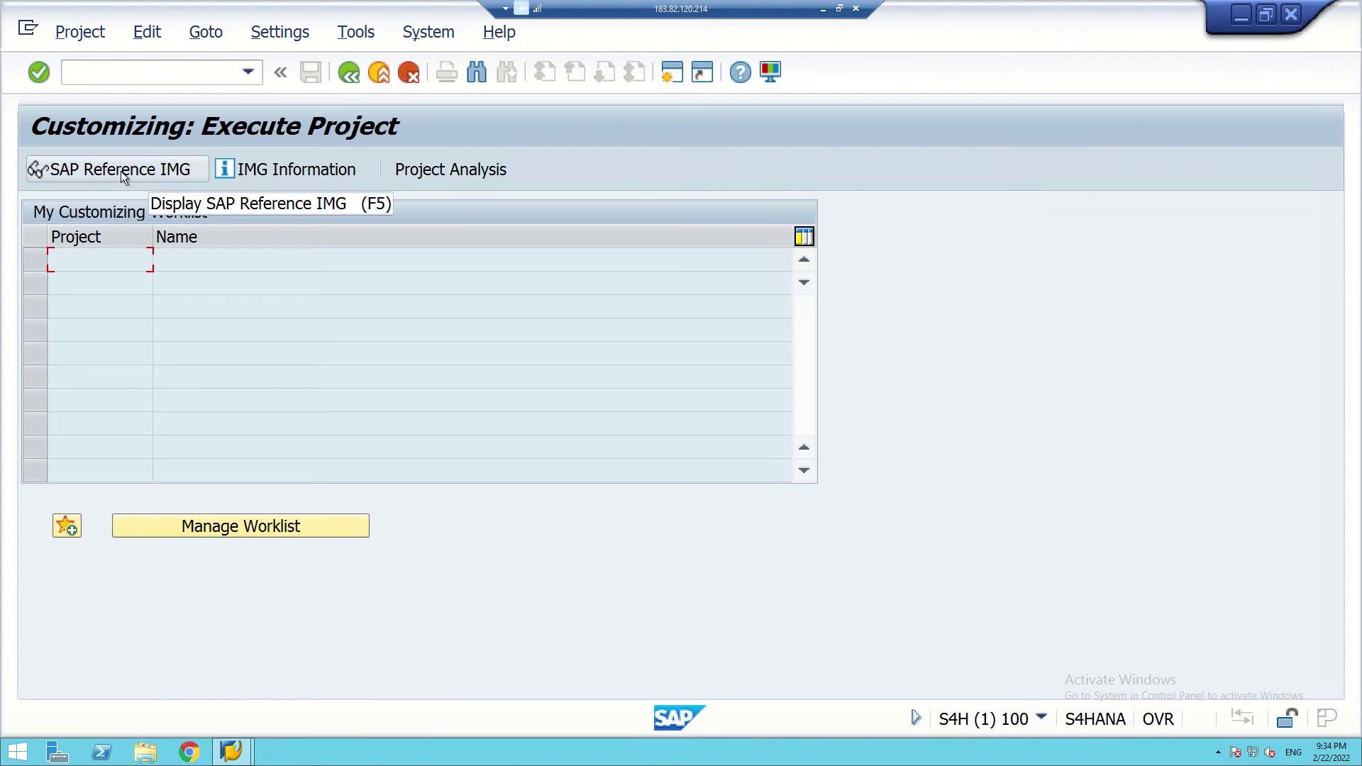
left_click(122, 168)
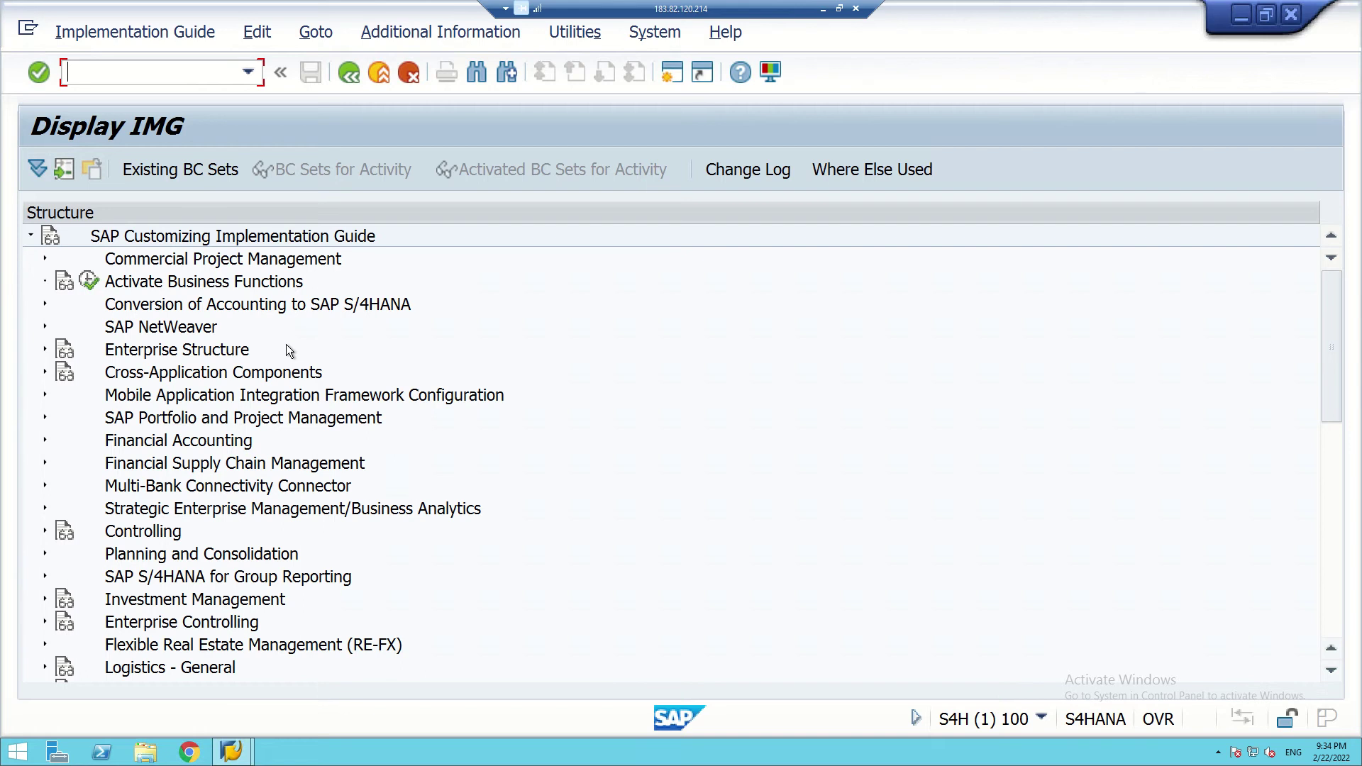
Open Define Validity Period for Personnel Areas within Enterprise Structure, Assignment, Human Resources Management, Validity Period for Organizational Assignments.
left_click(44, 351)
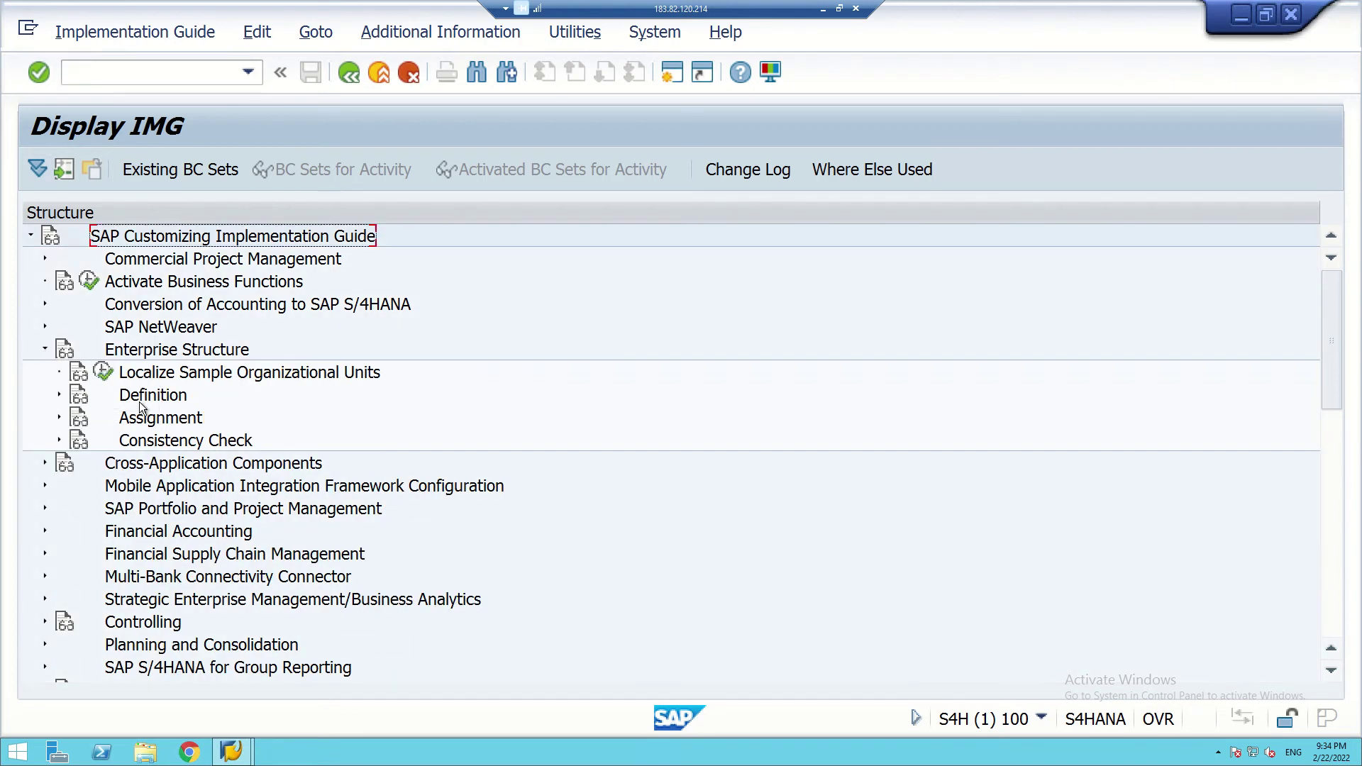
left_click(59, 417)
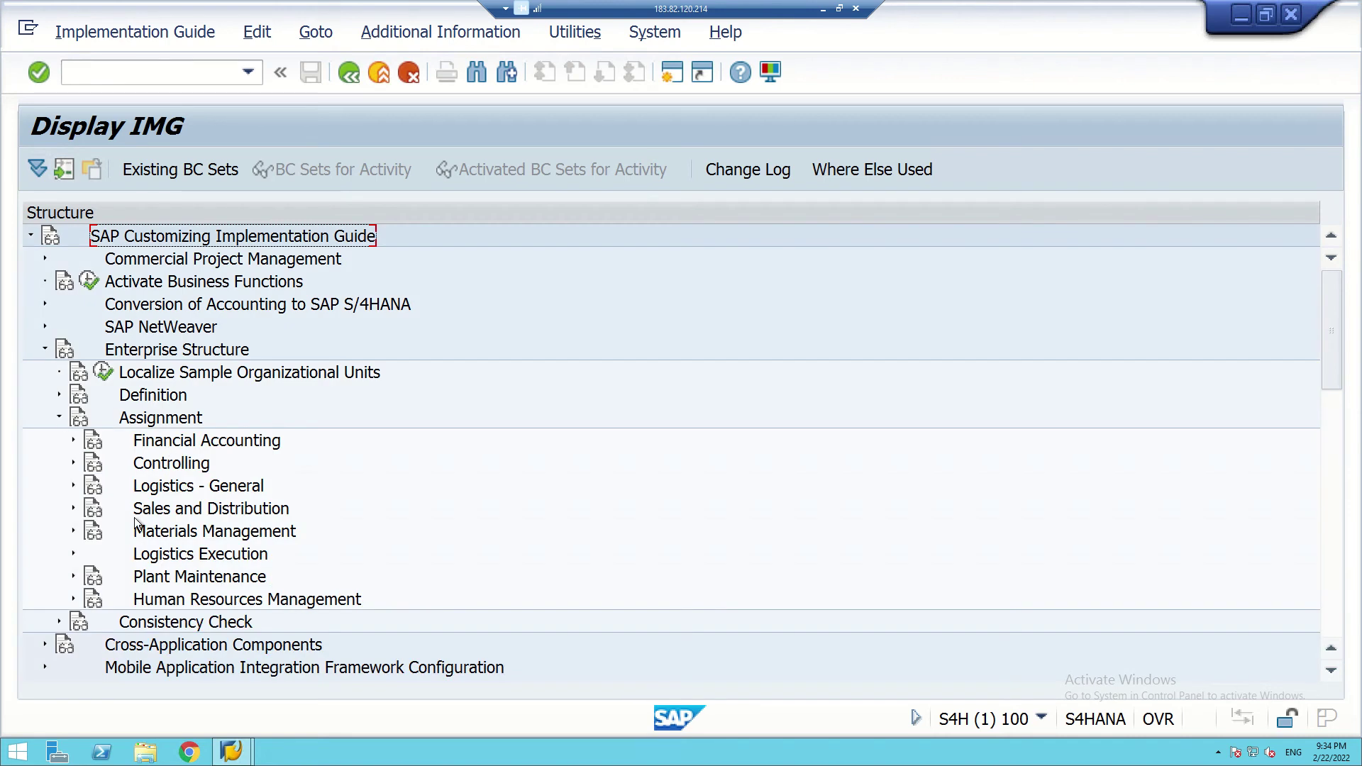
scroll(138, 528, "down", 1)
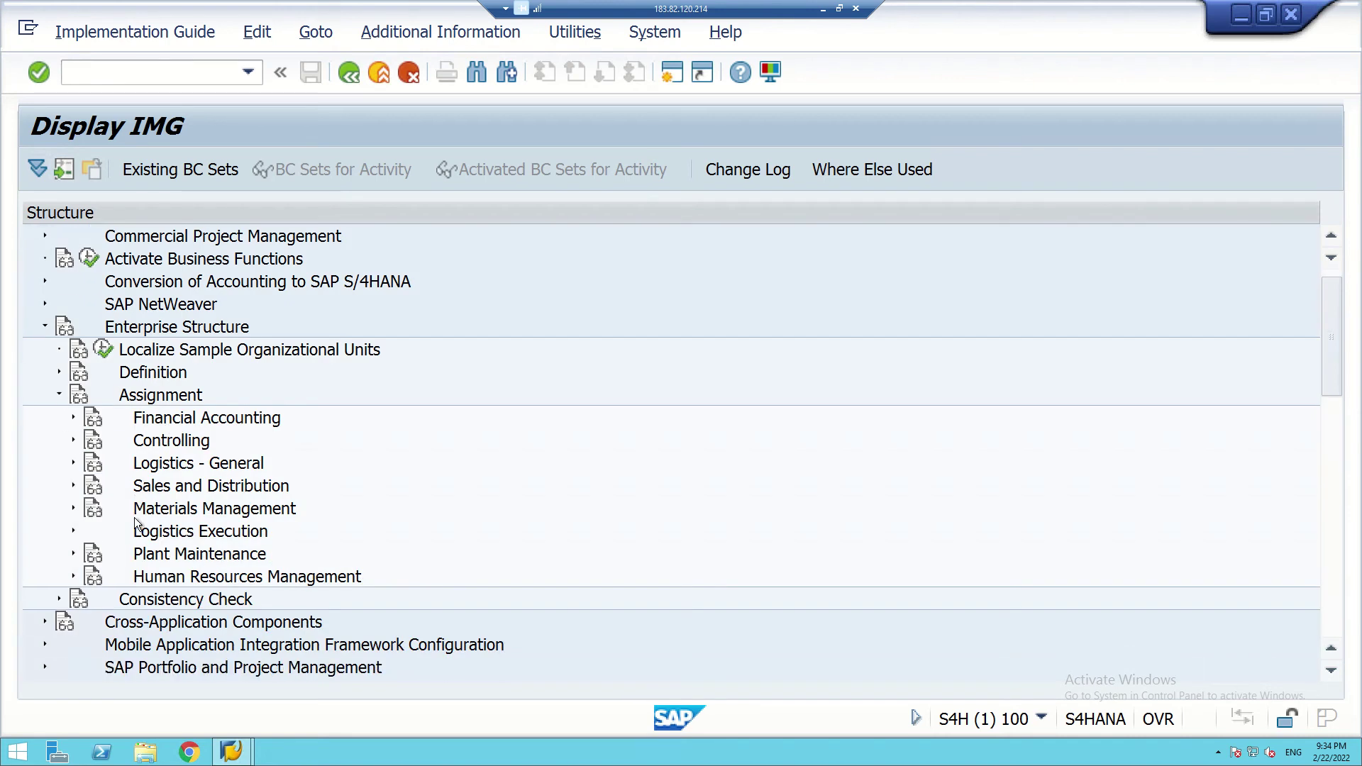
left_click(72, 576)
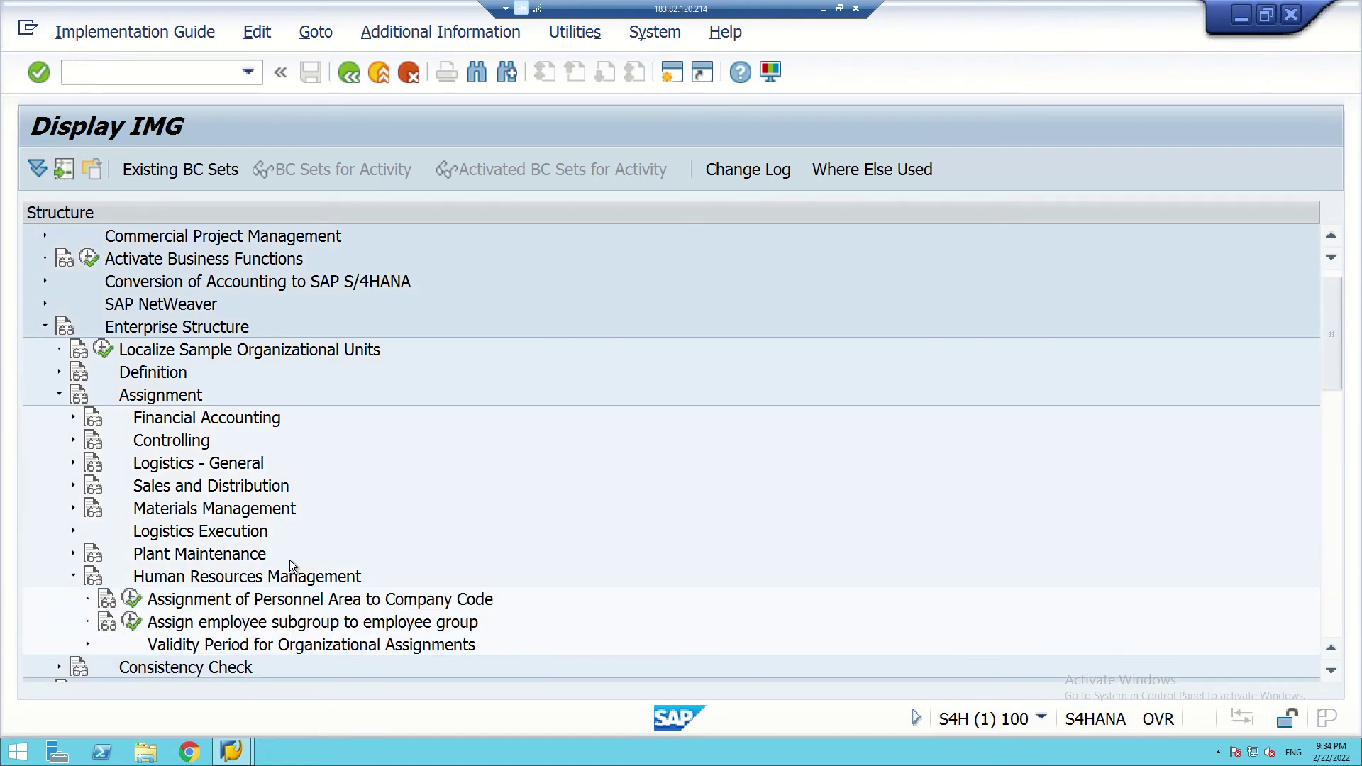
scroll(277, 571, "down", 2)
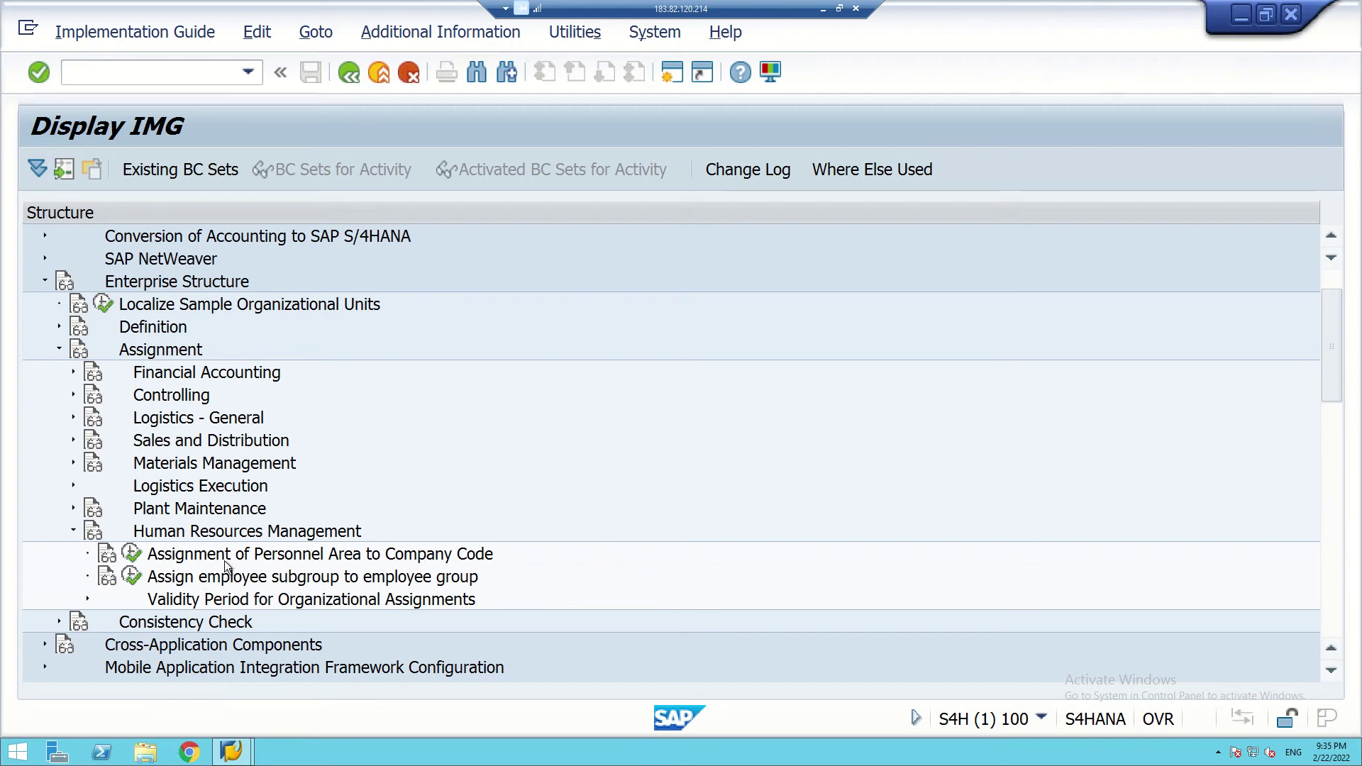
scroll(224, 560, "down", 1)
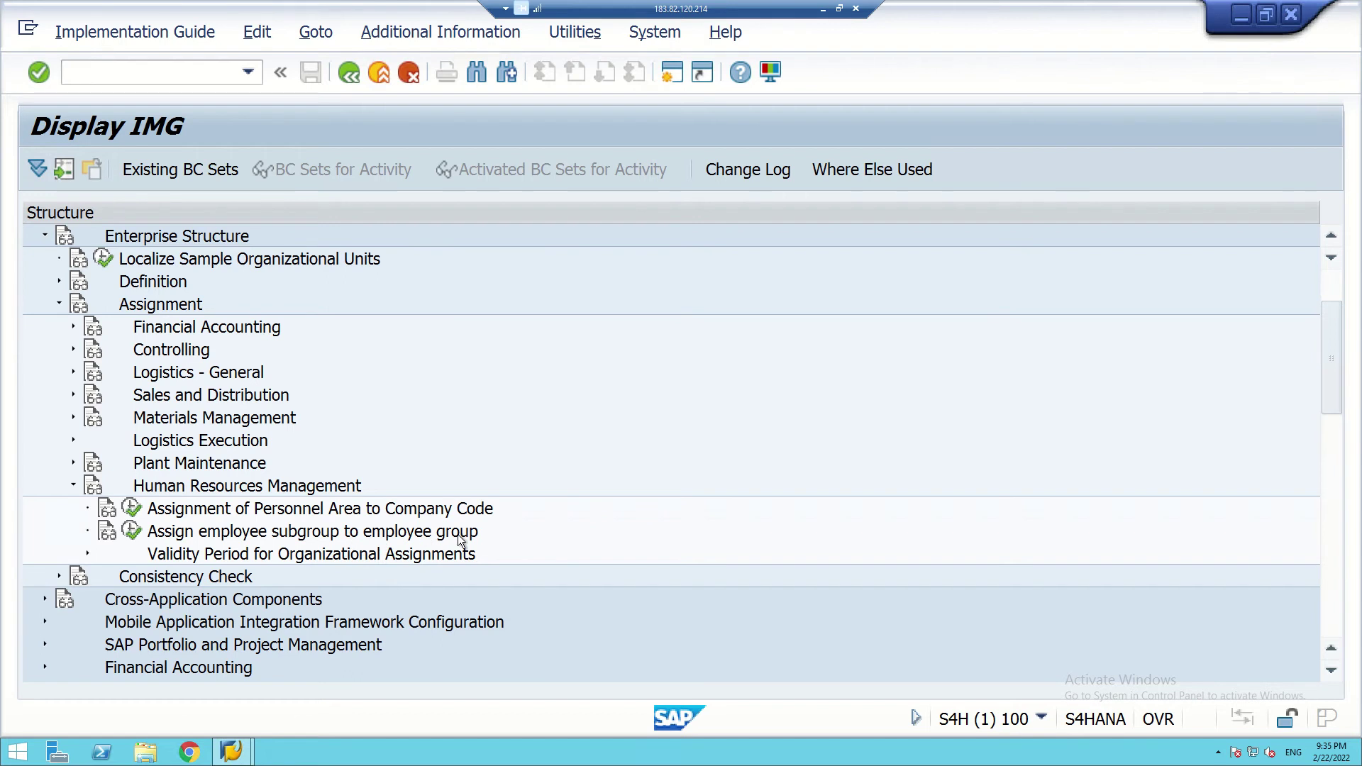
left_click(88, 554)
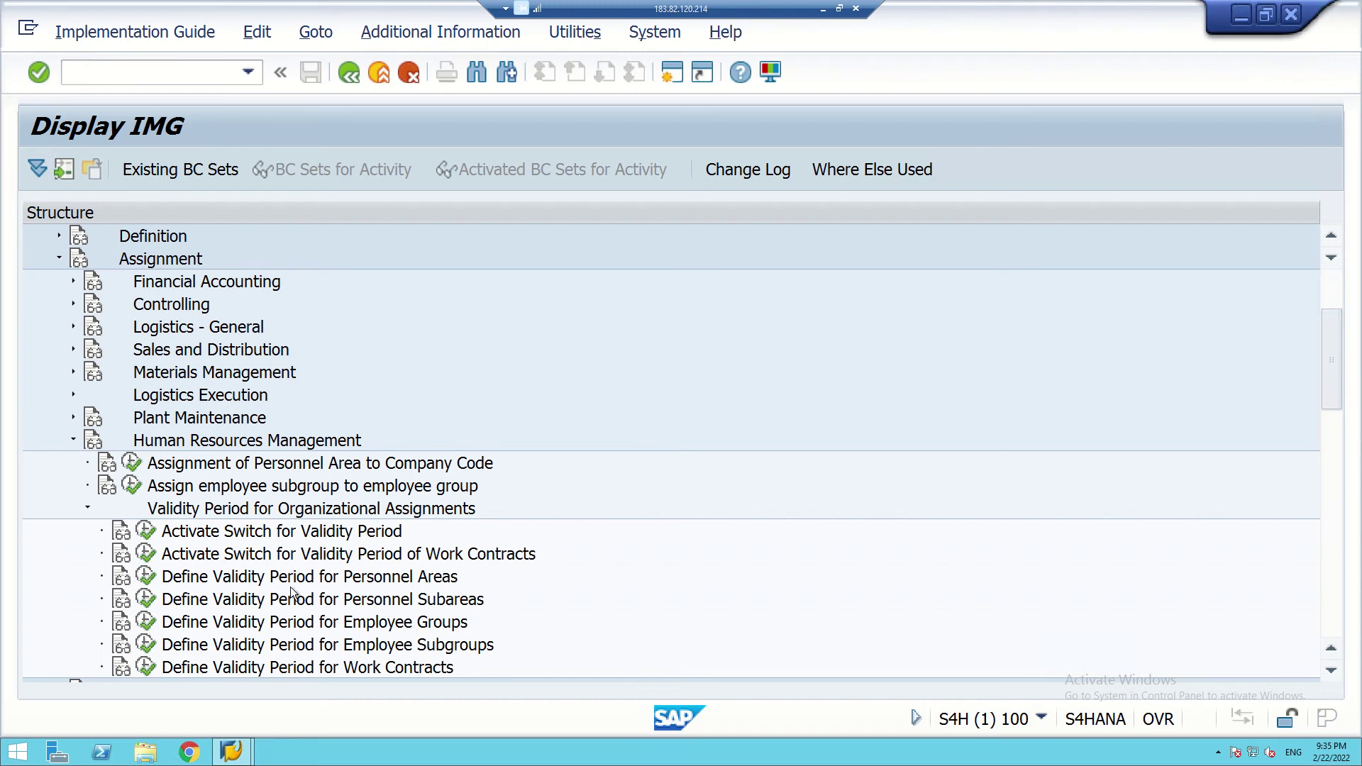
scroll(294, 591, "down", 1)
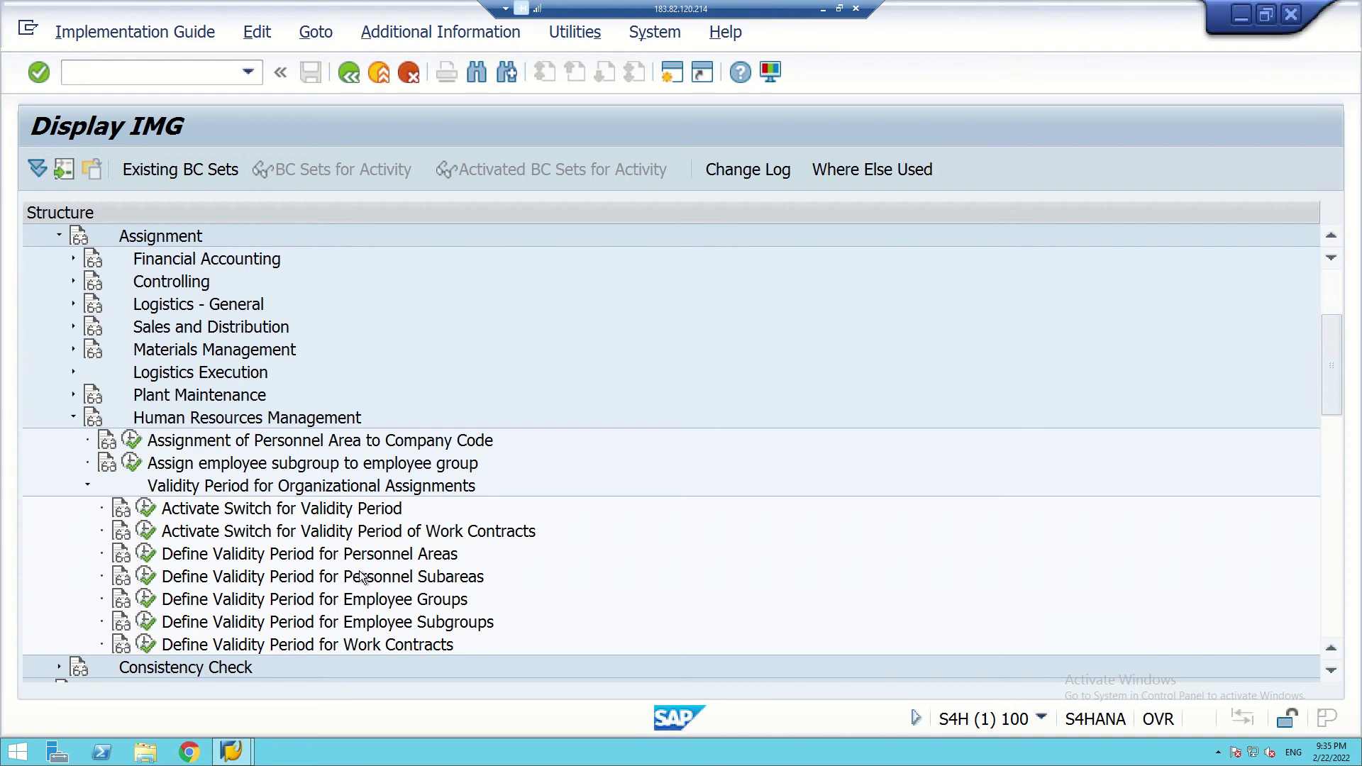
left_click(145, 555)
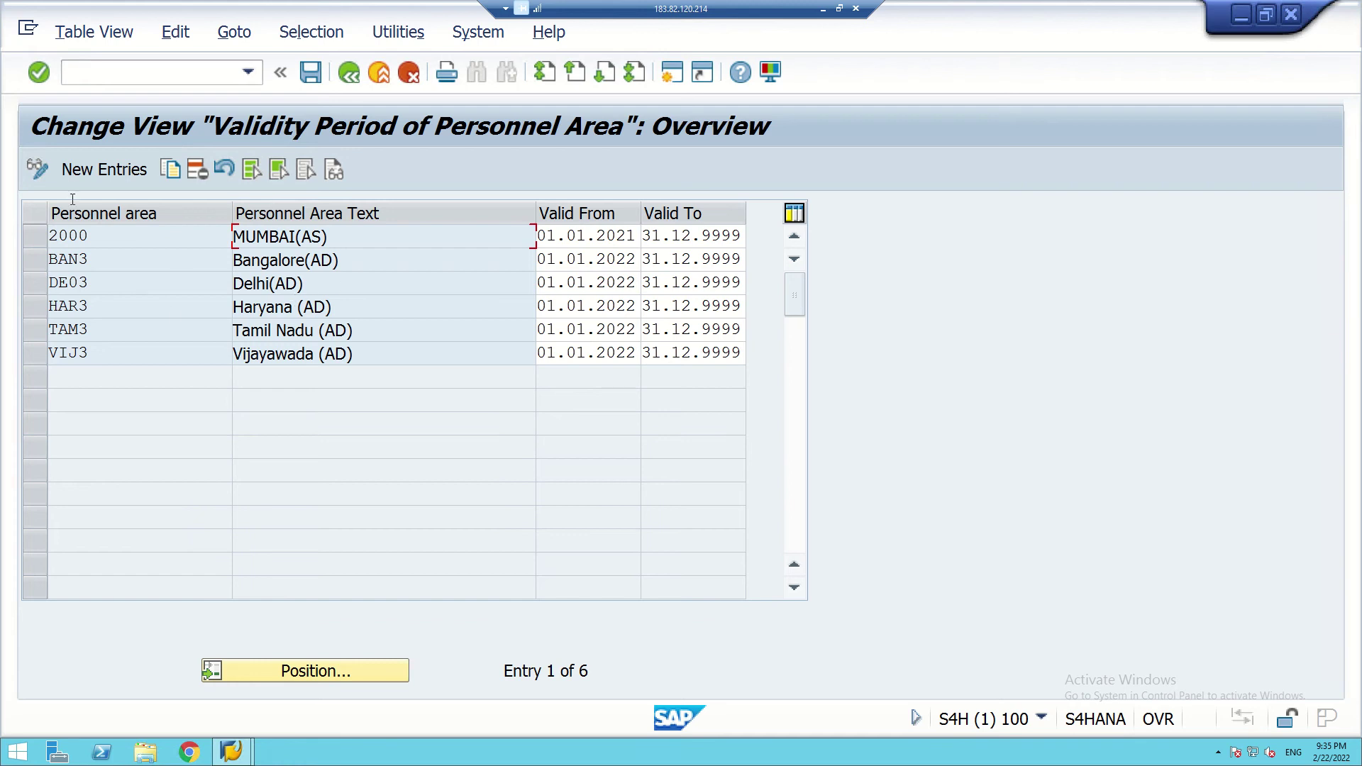
Create a new validity entry for personnel area DL99, valid from 01.01.2022 to 31.12.9999.
left_click(79, 171)
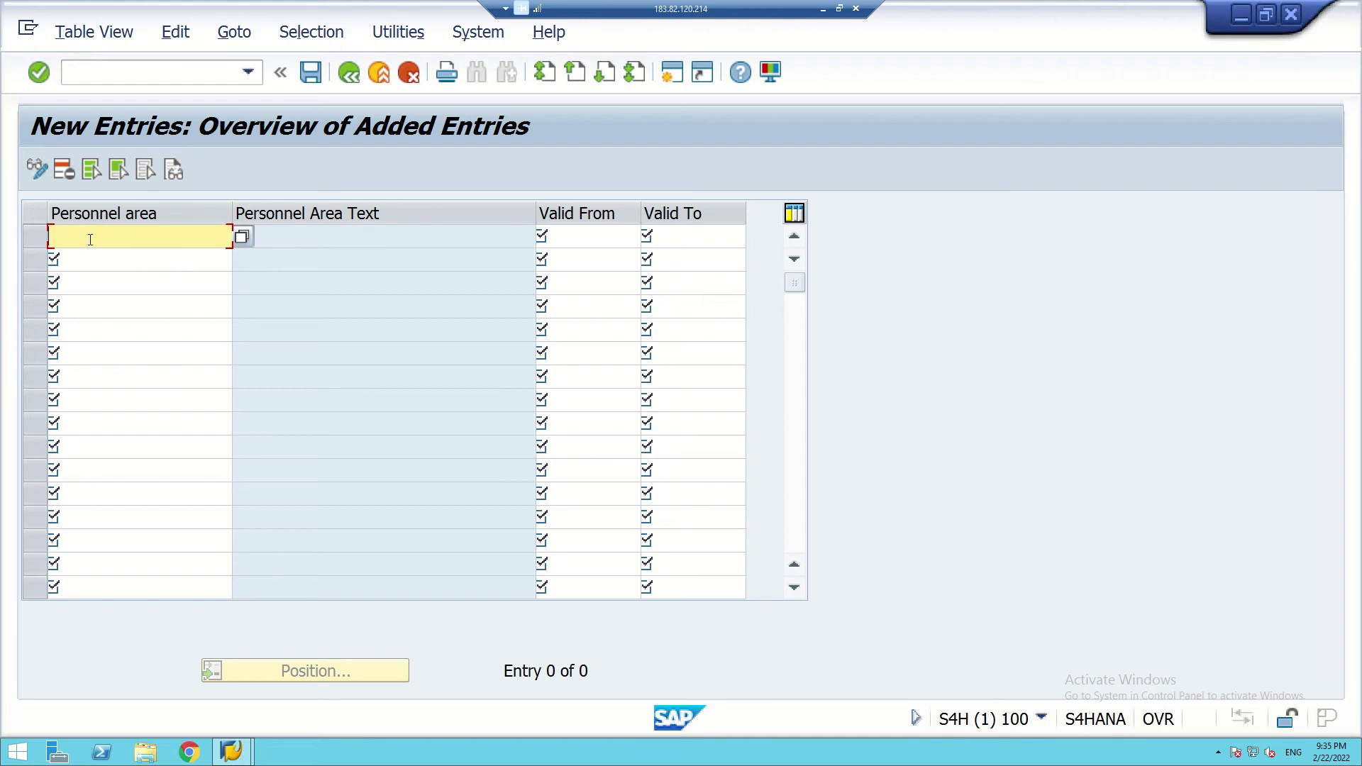
type("DL99")
left_click(600, 241)
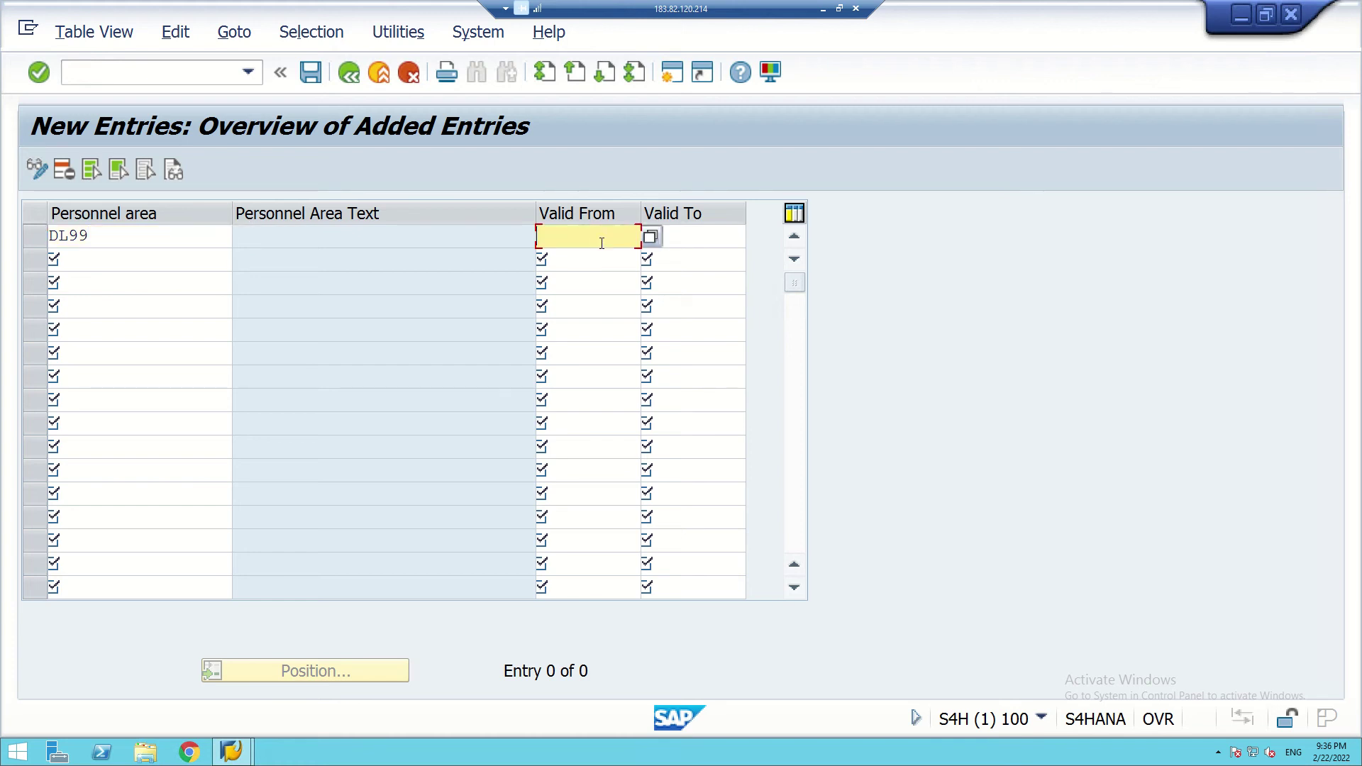
type("1")
key("BackSpace")
type("01.01.2022")
left_click(695, 239)
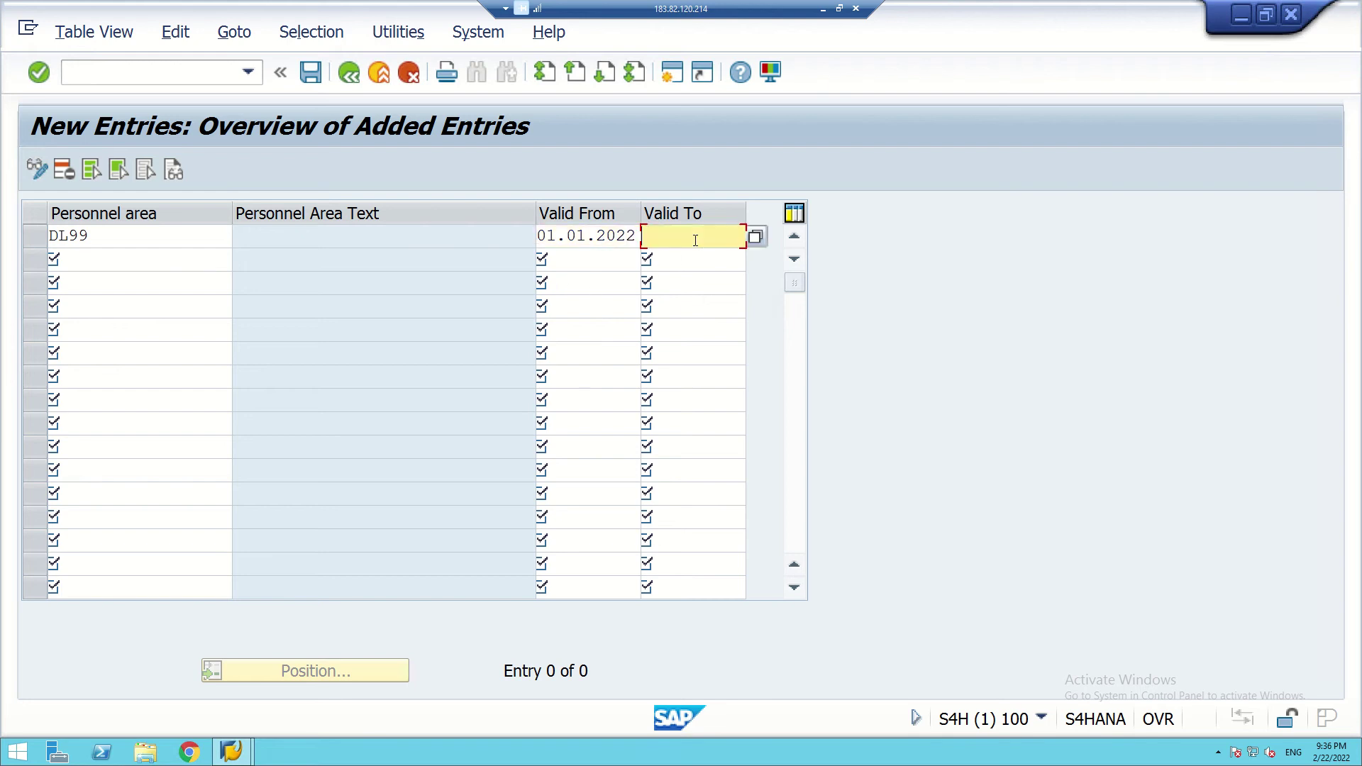
type("31.12.")
type("9999")
Add a second entry for personnel area MU99, filling in its valid-from date and the valid-to date 31.12.9999.
left_click(135, 258)
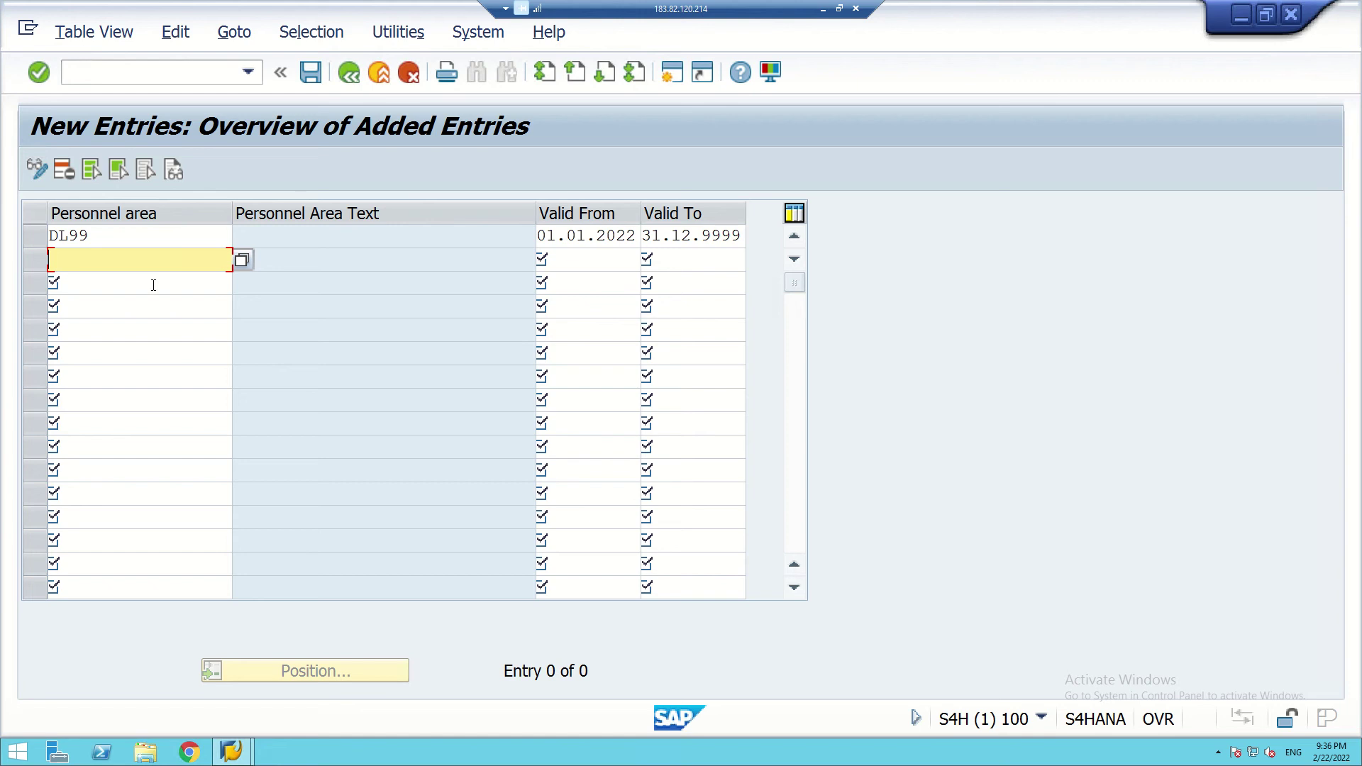
type("MU99")
left_click(571, 260)
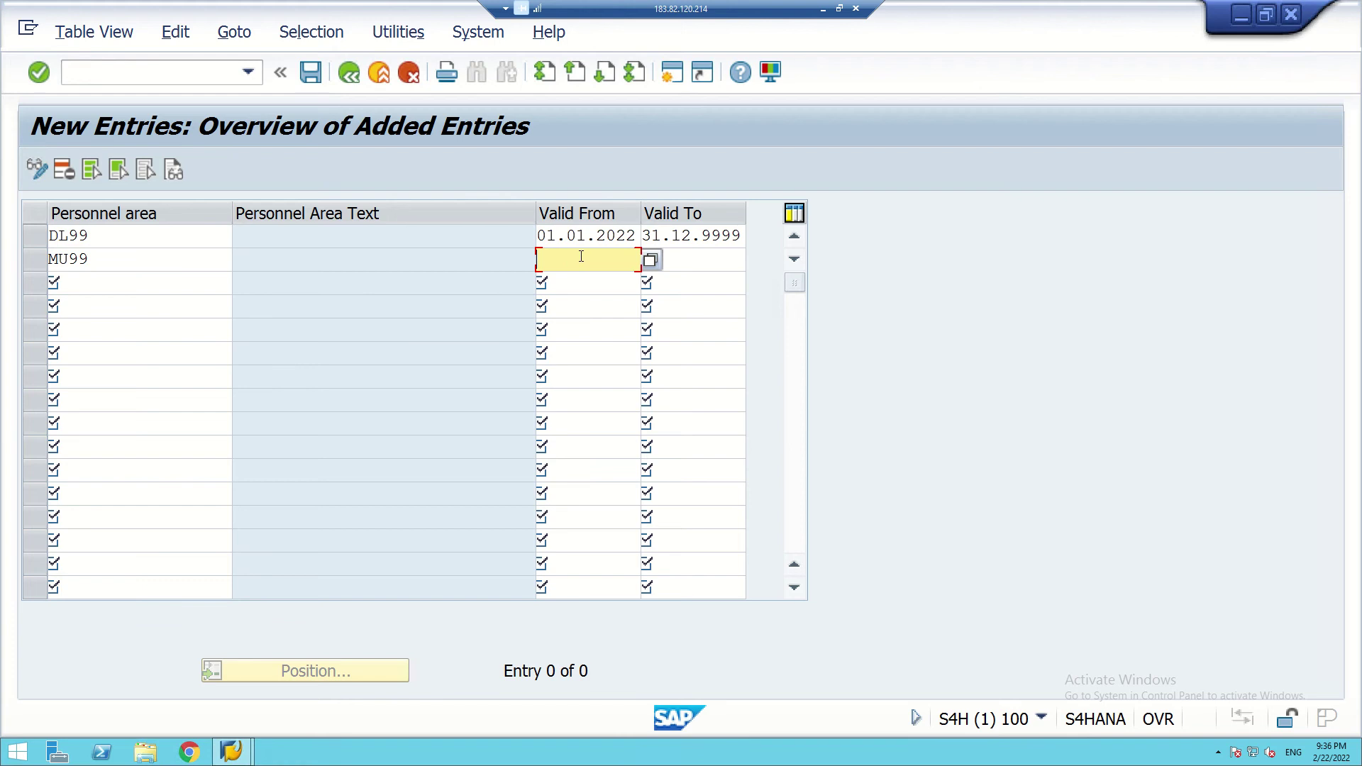
type("1")
type(".1.0")
type("1")
type(".2022")
left_click(674, 265)
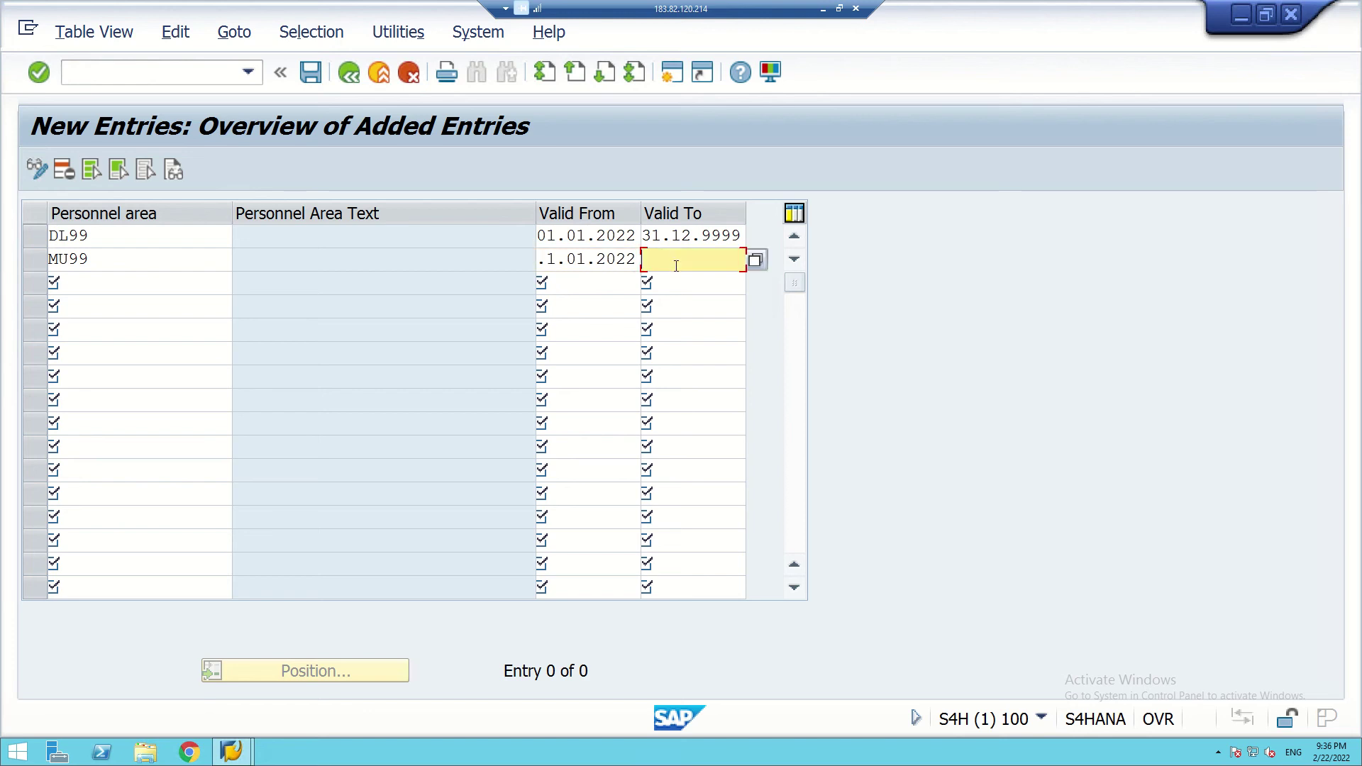
type("31.12.9999")
Enter BL99 as the personnel area of the third entry.
left_click(101, 282)
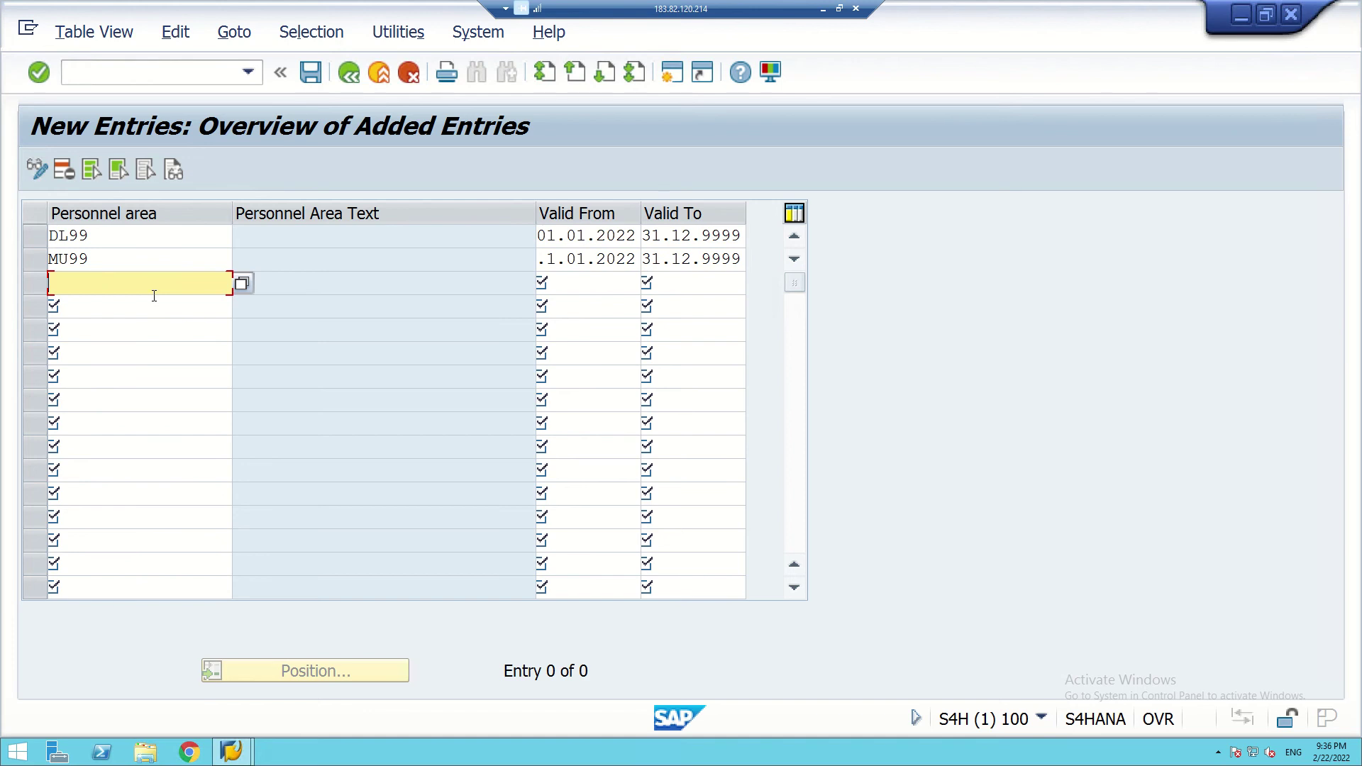
type("BL99")
left_click(566, 282)
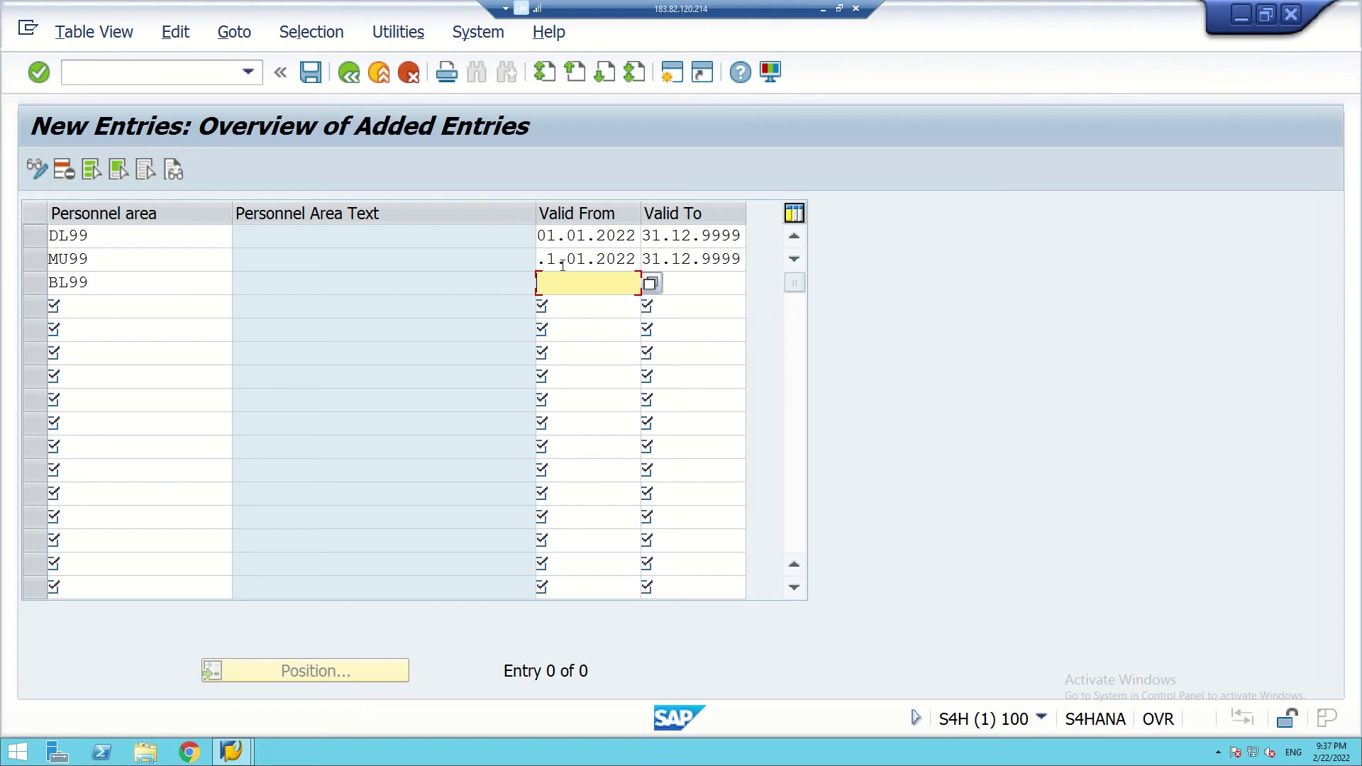
Correct the valid-from date of personnel area MU99 to 01.01.2022.
left_click(551, 259)
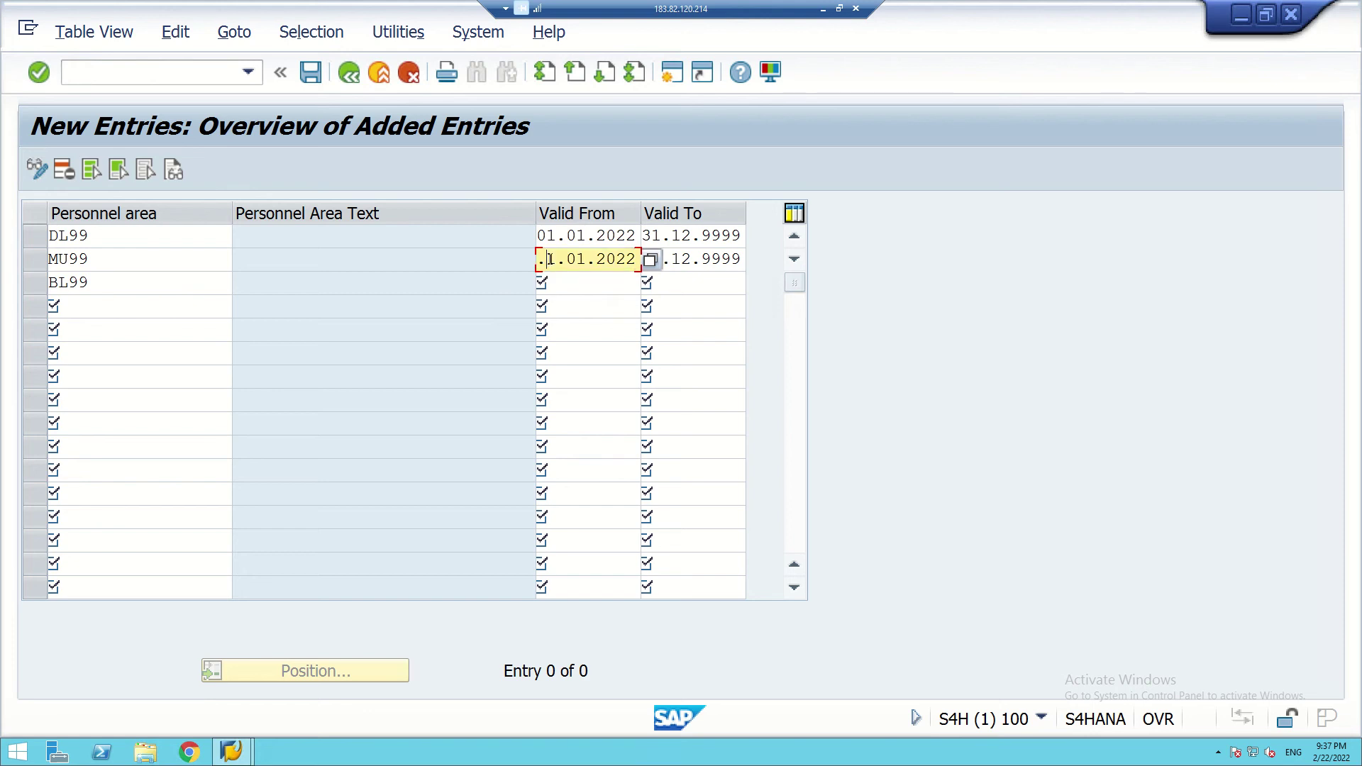
key("BackSpace")
type("01.01.2022")
Set the validity of personnel area BL99 from 01.01.2022 to 31.12.9999.
left_click(569, 285)
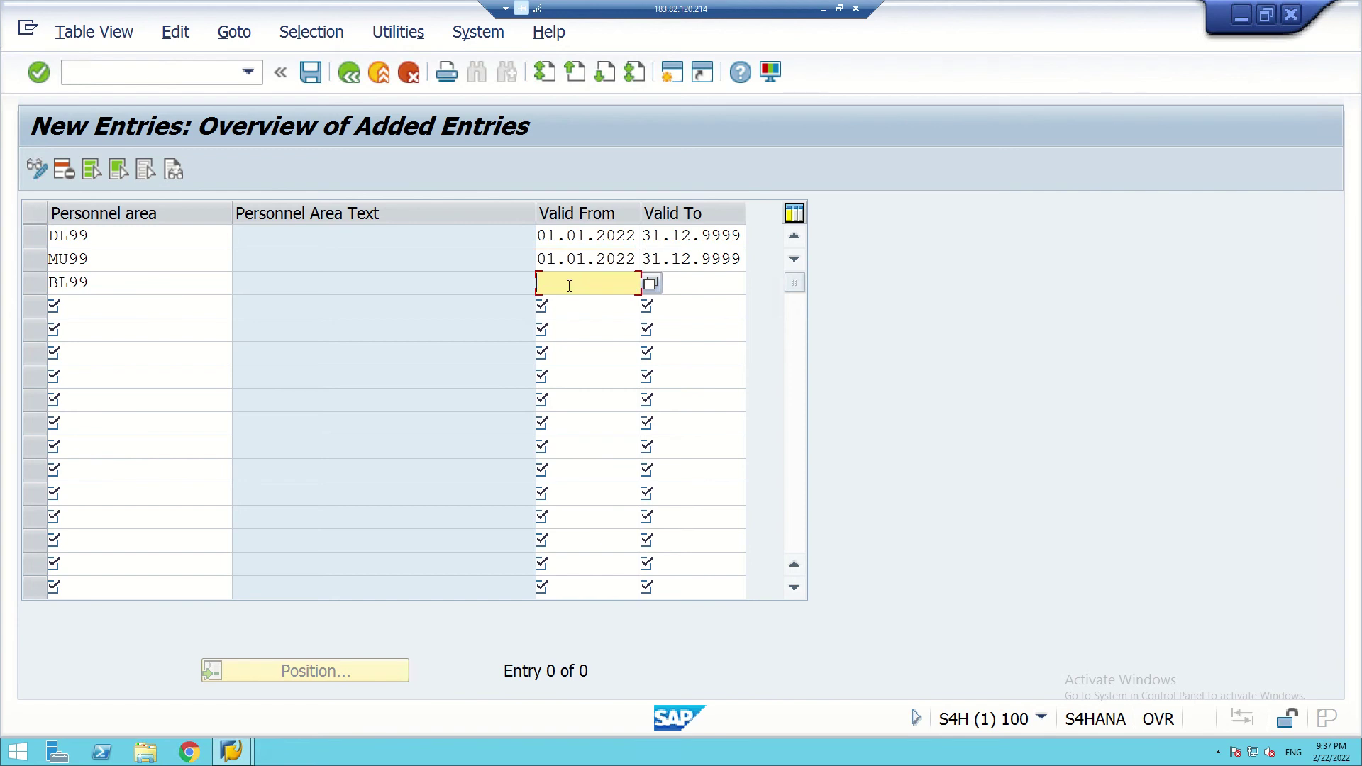
type("01.01.2022")
left_click(697, 292)
type("3")
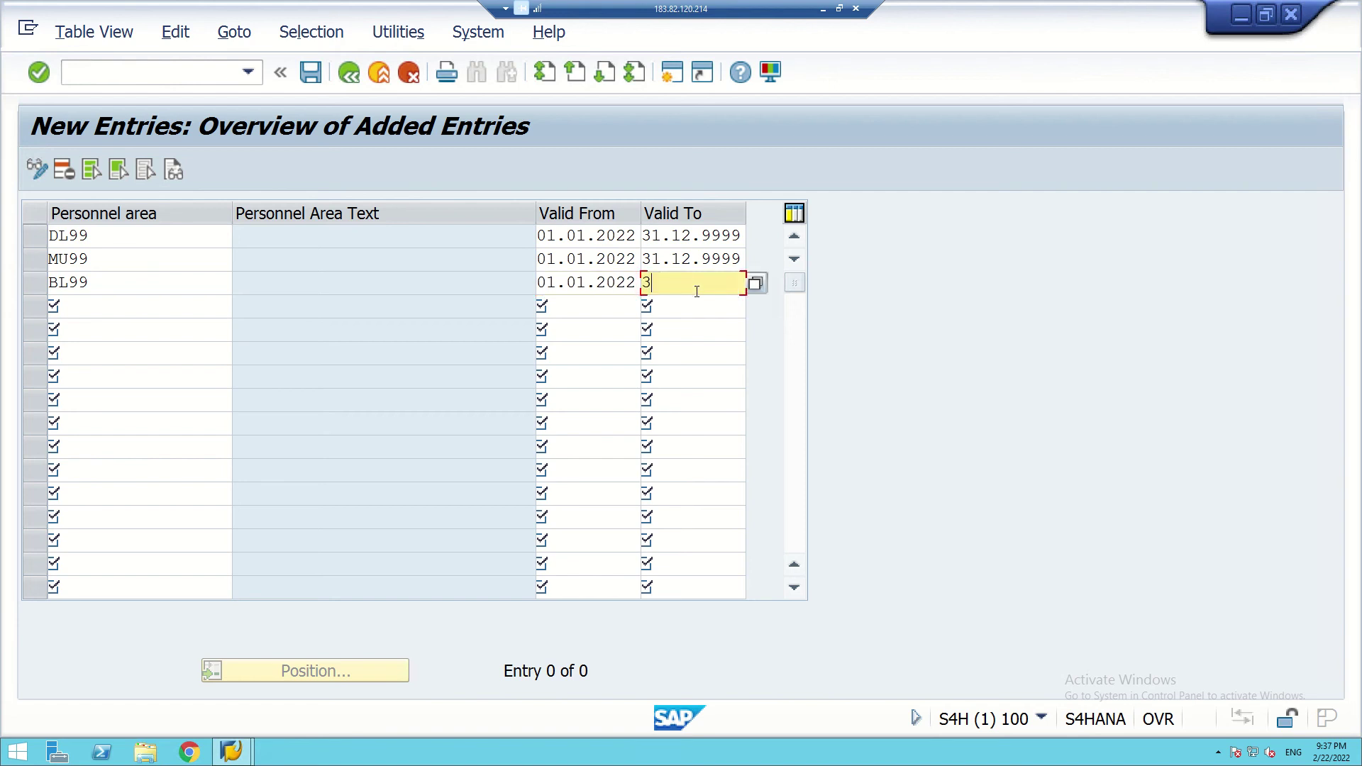
type("1.12.9999")
Add a fourth entry for personnel area HY99, valid from 01.01.2022 to 31.12.9999.
left_click(128, 303)
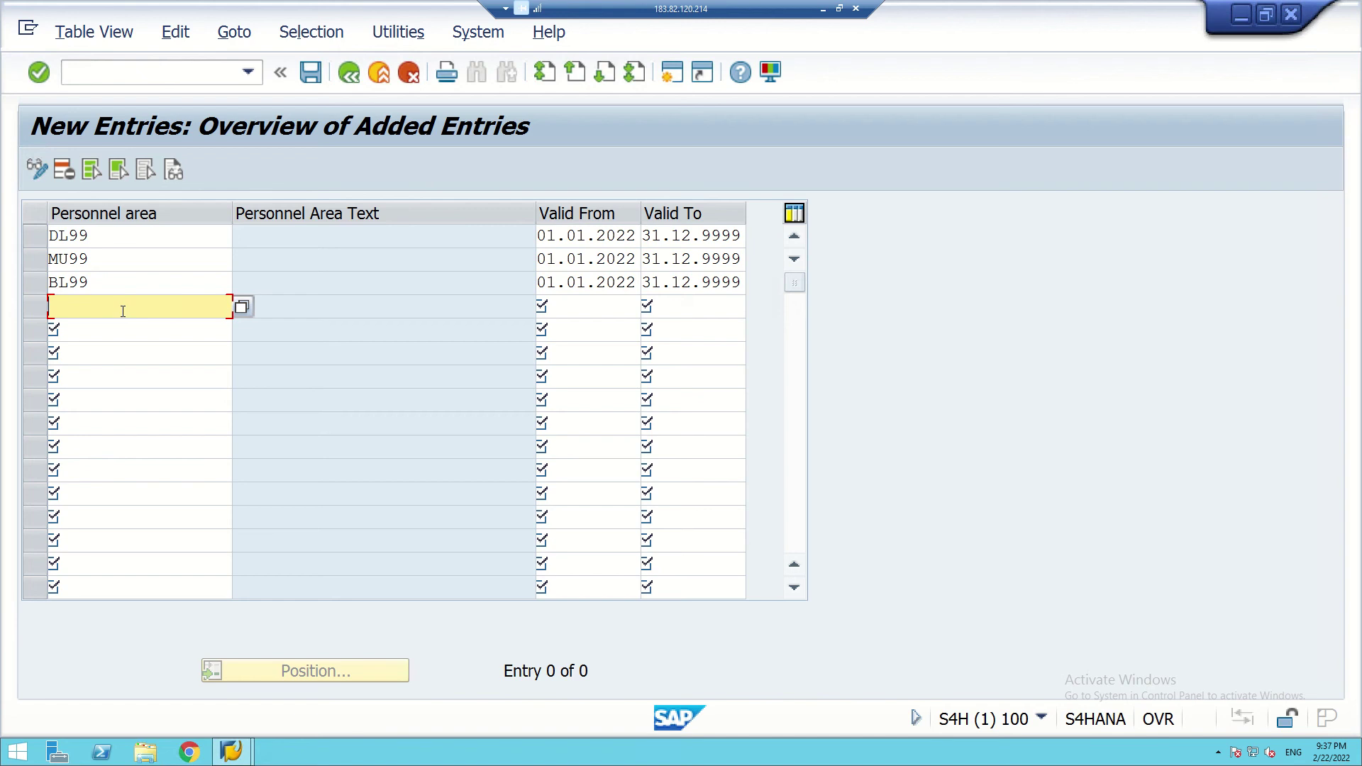
type("HY99")
left_click(590, 309)
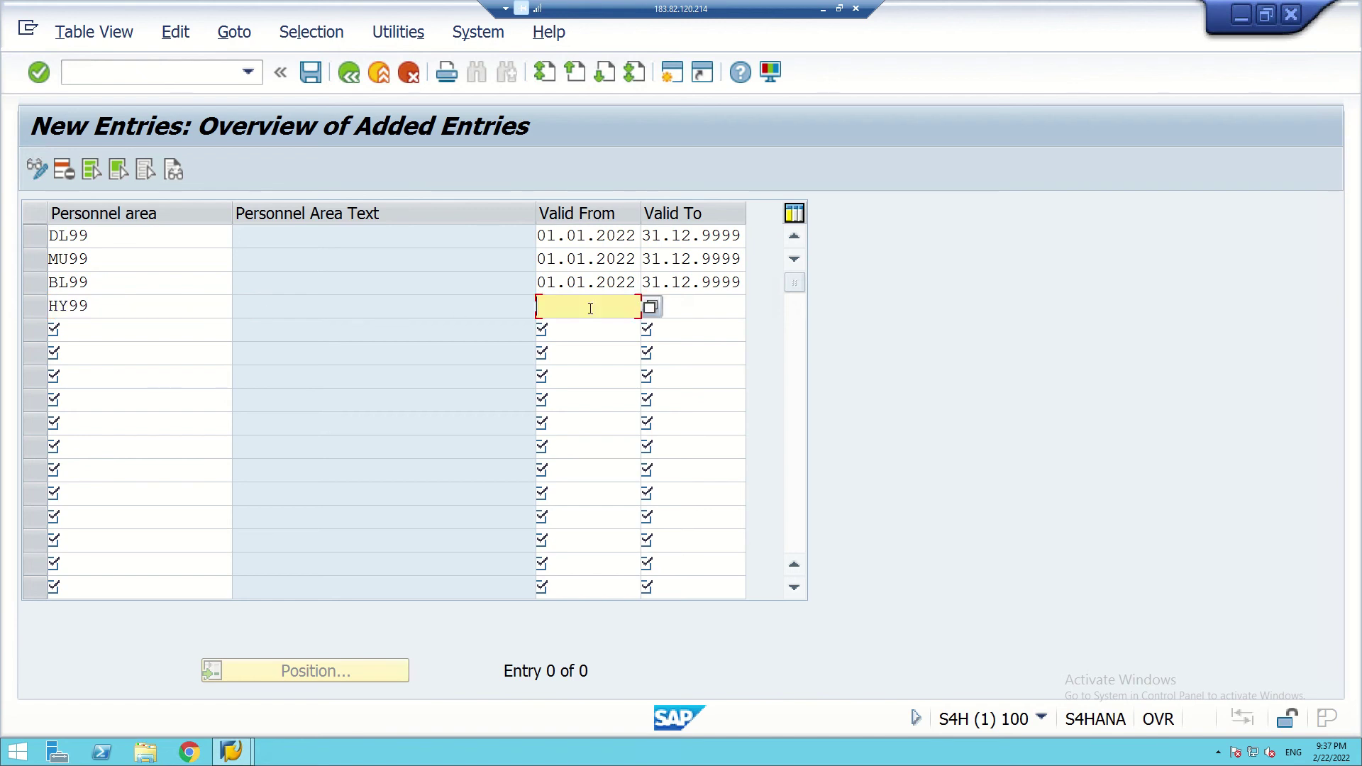
type("01.01.2022")
left_click(673, 309)
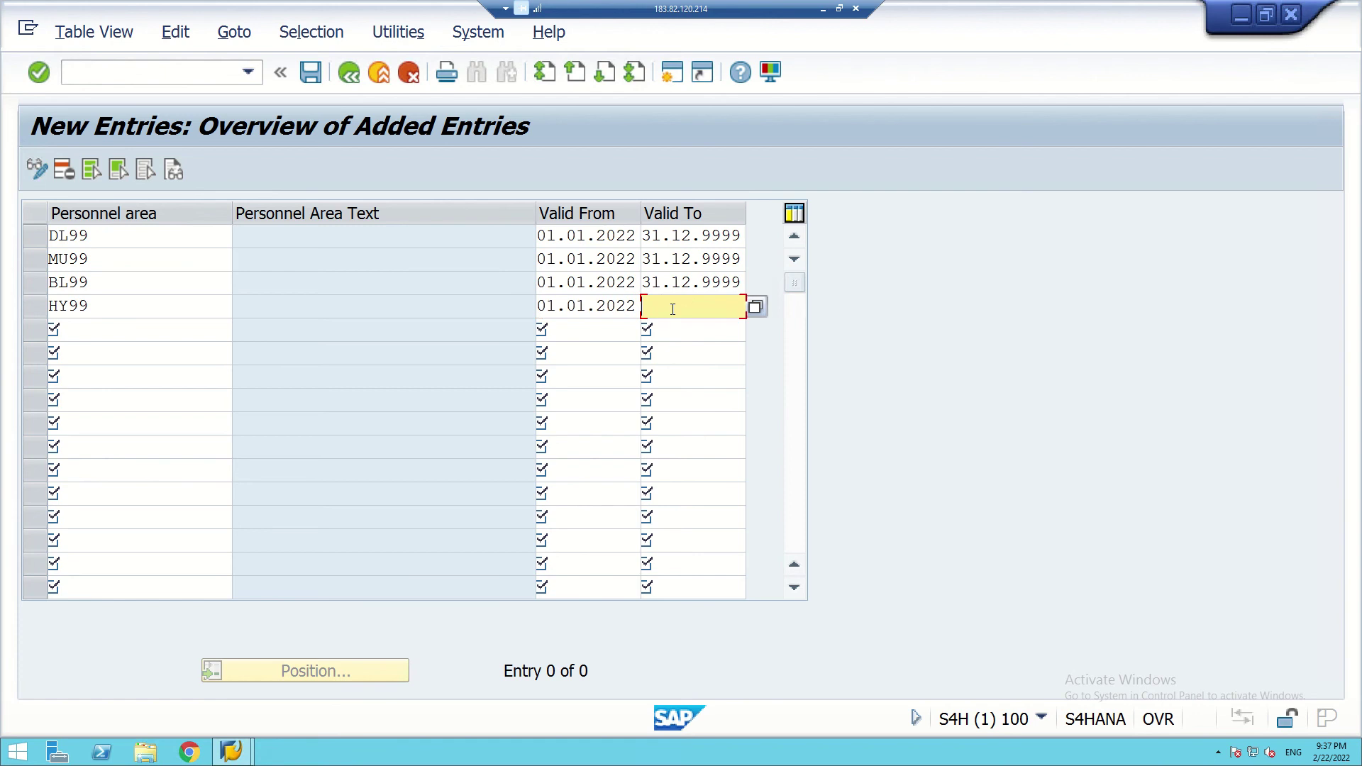
type("31.12.9999")
Save the new personnel area validity entries under the proposed customizing request and return to the IMG structure.
left_click(310, 72)
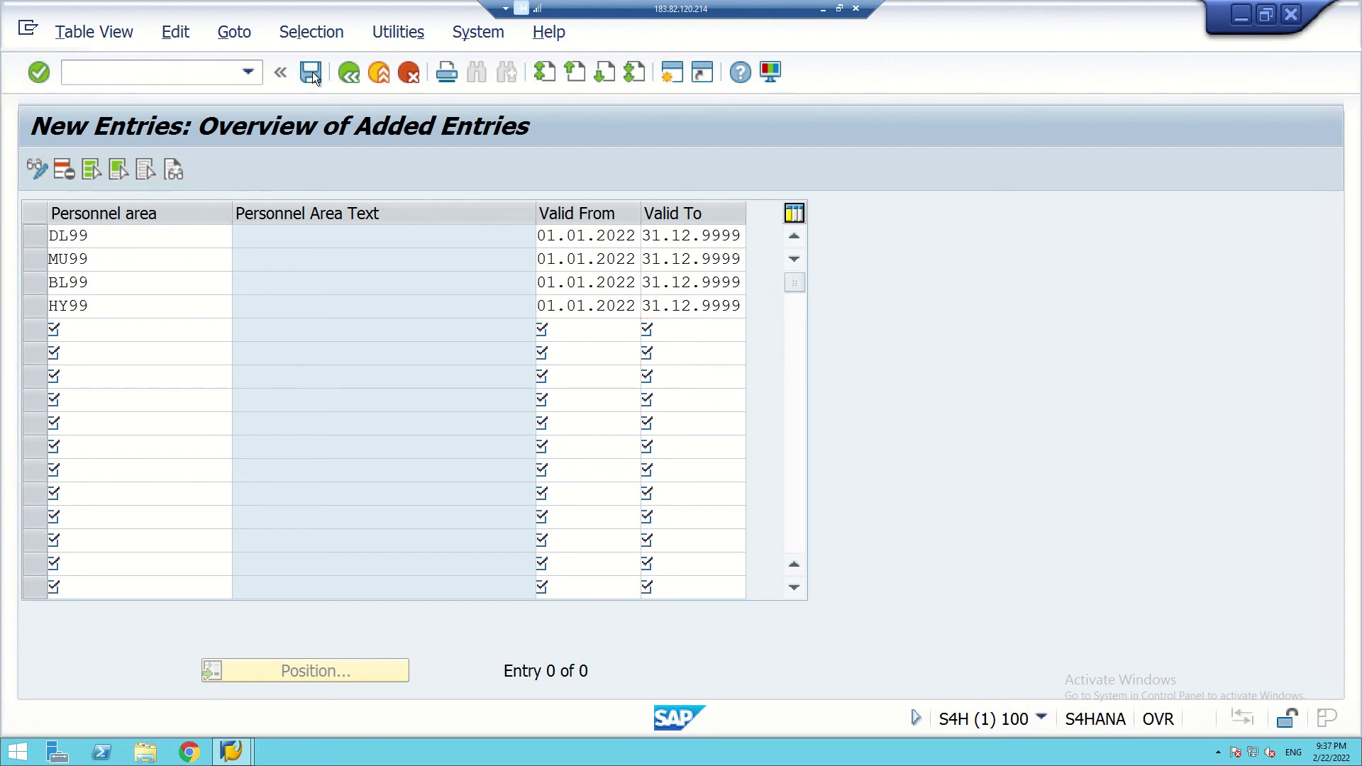
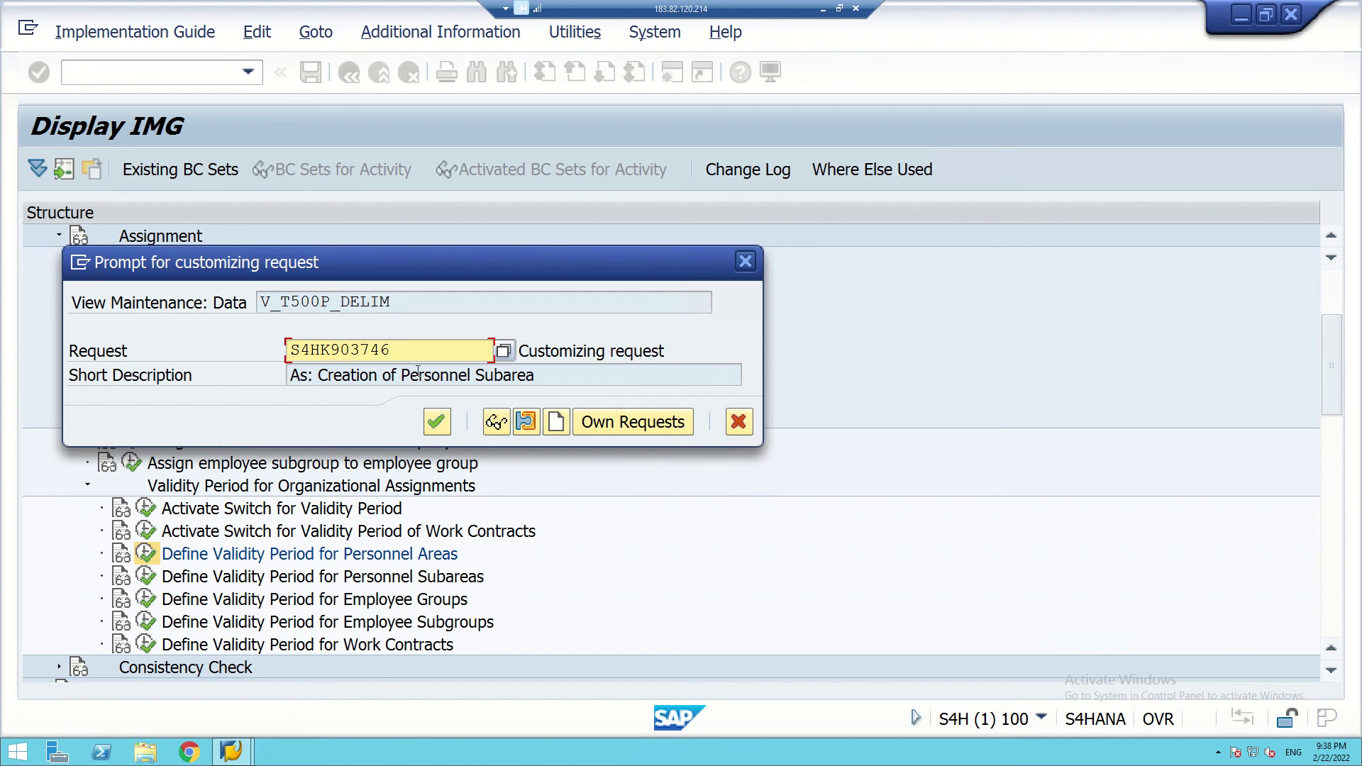
left_click(437, 422)
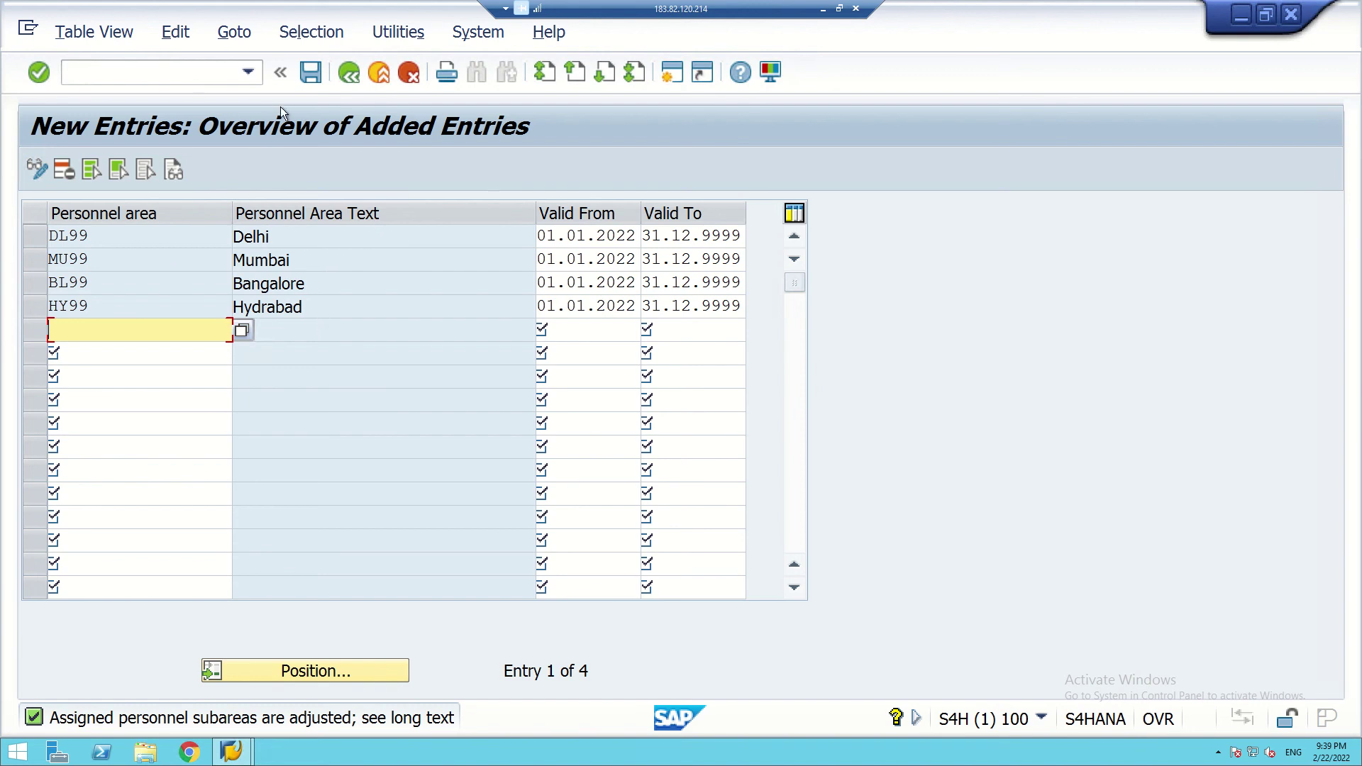
left_click(355, 71)
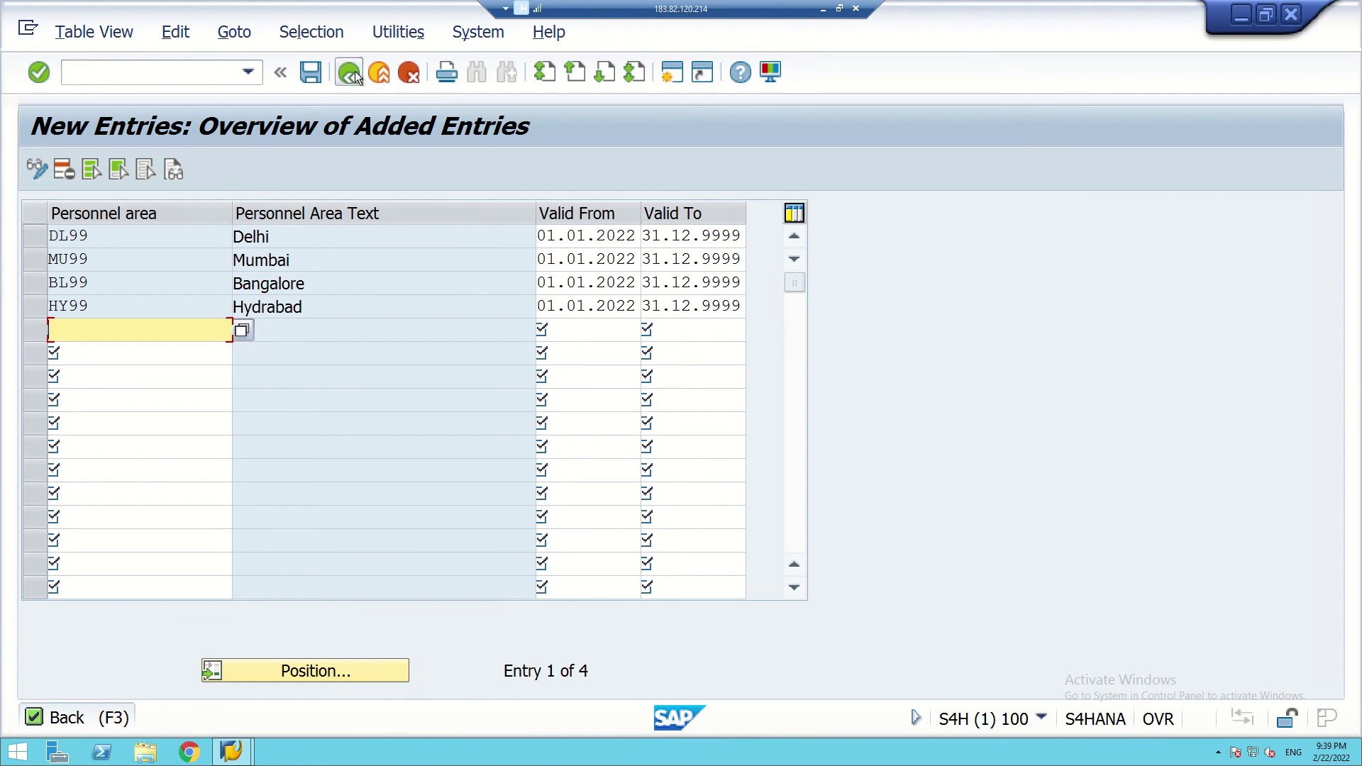
left_click(355, 71)
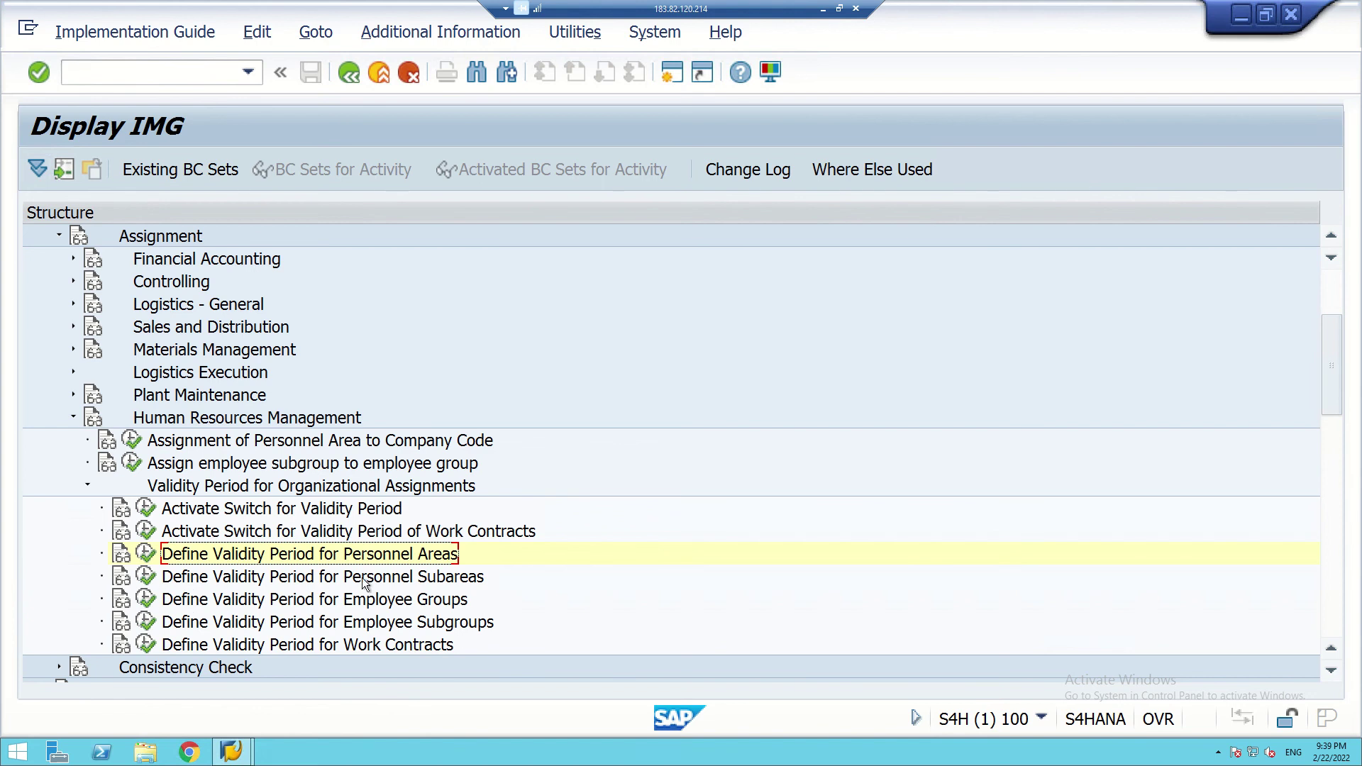
Open Define Validity Period for Personnel Subareas with MU99 as the work area and examine its entries.
left_click(145, 578)
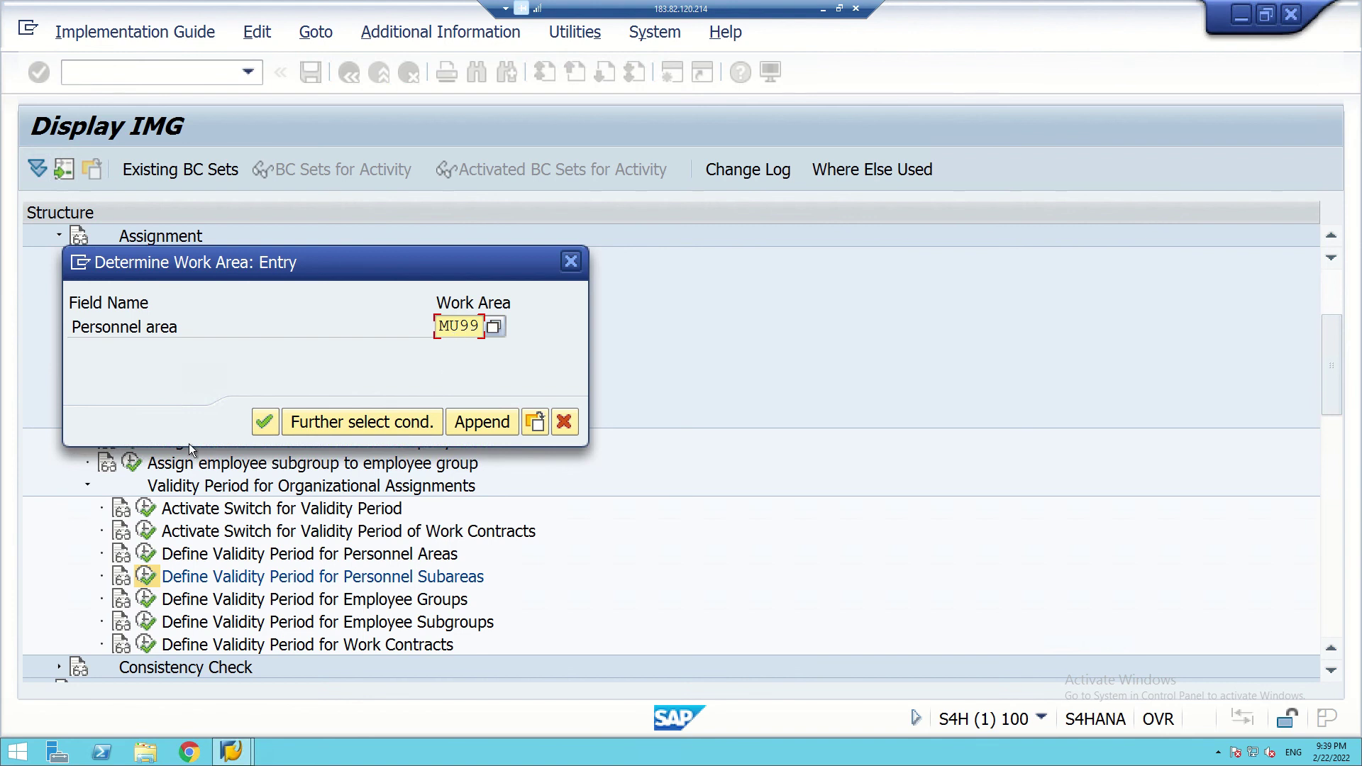
left_click(262, 424)
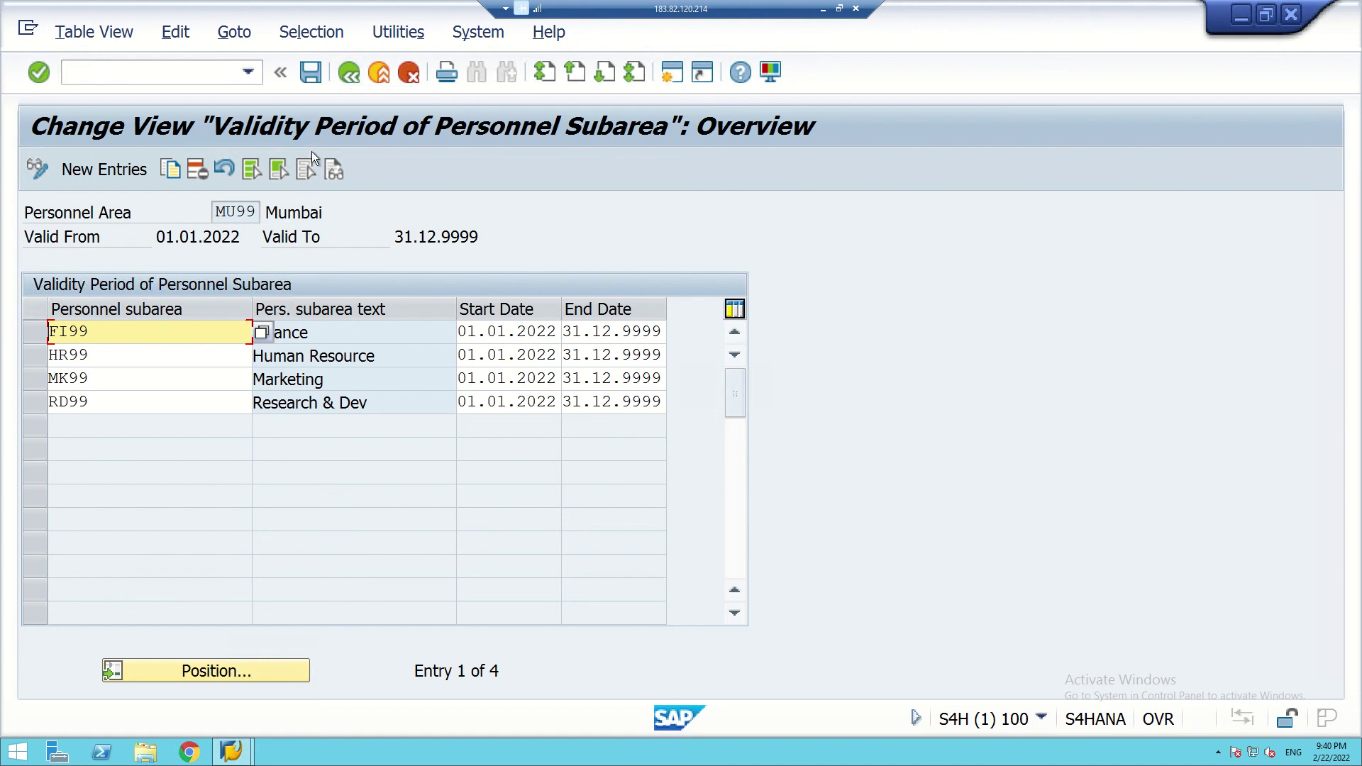
Return to the IMG structure and reopen Define Validity Period for Personnel Subareas with DL99 as the work area to examine its entries.
left_click(348, 71)
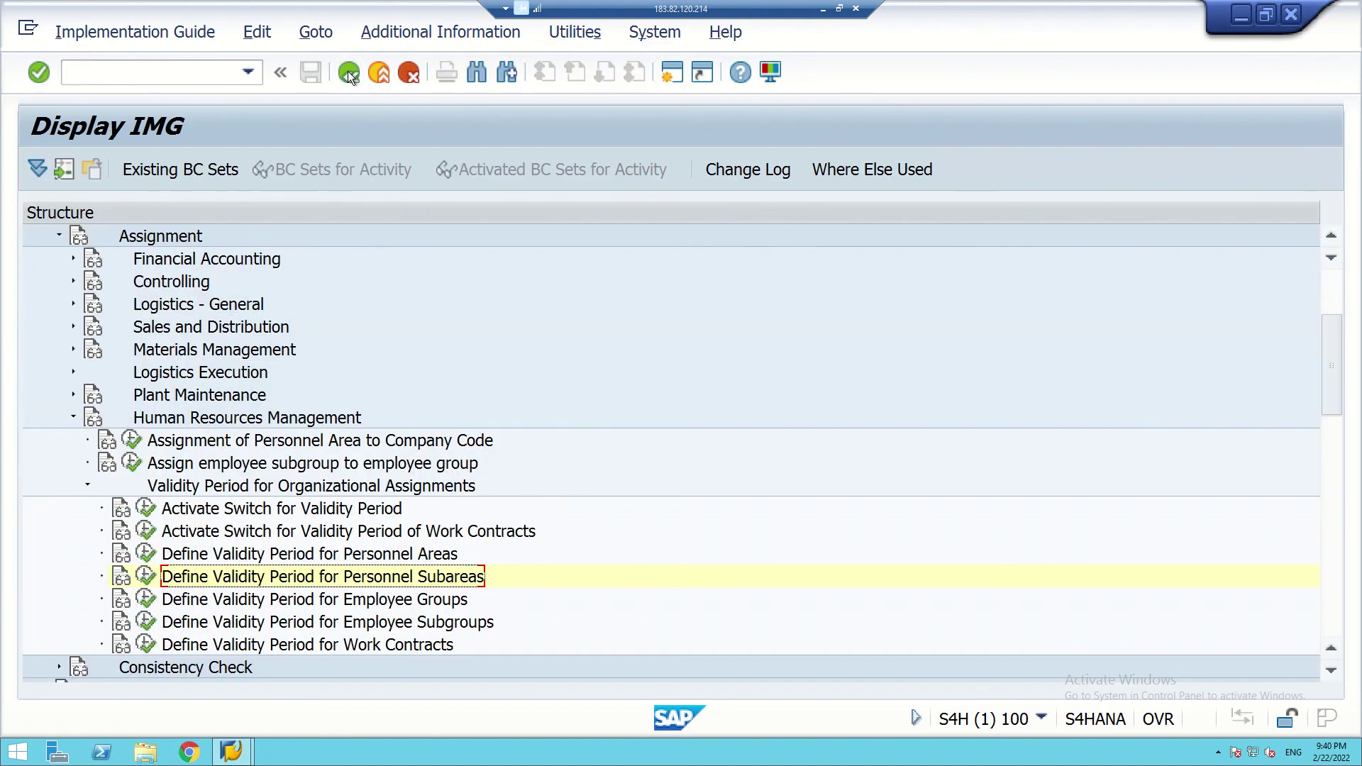
left_click(147, 579)
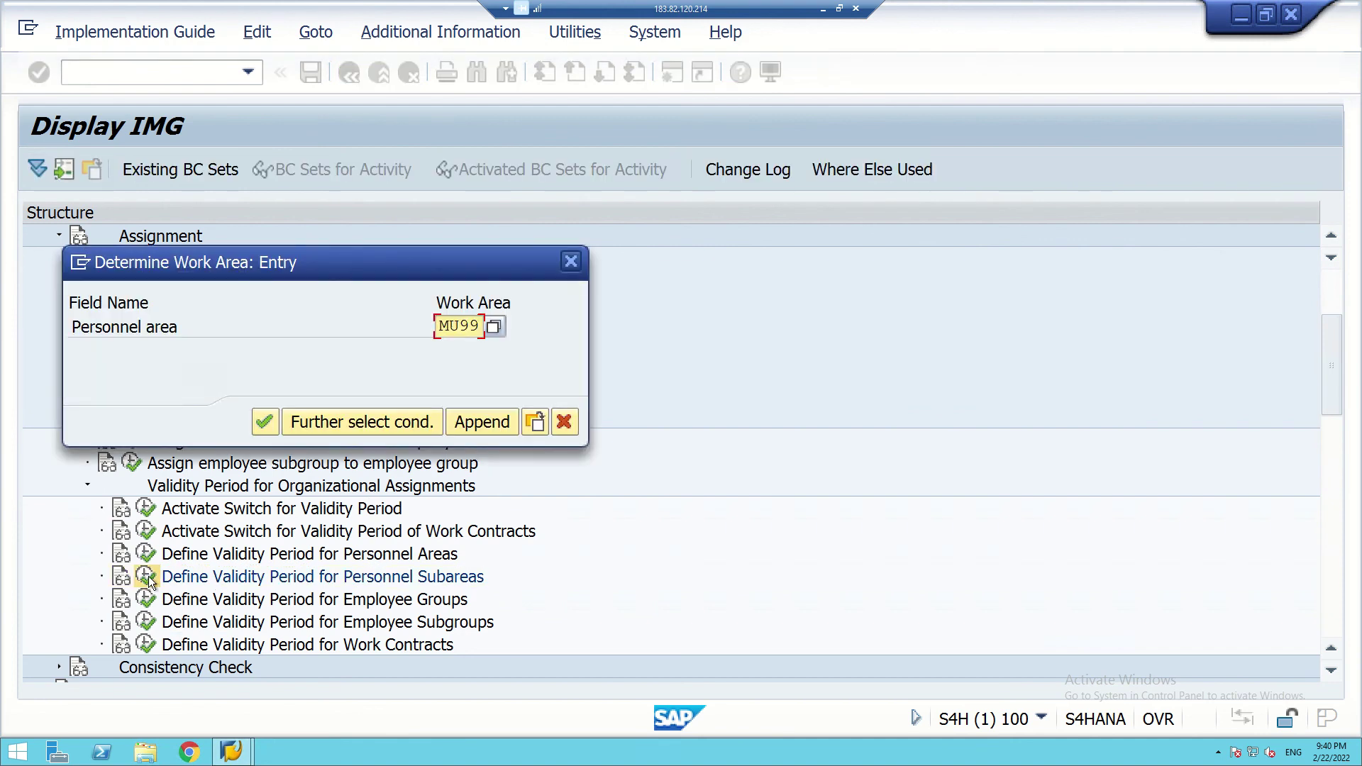
left_click(461, 324)
key("BackSpace")
key("BackSpace")
type("DL")
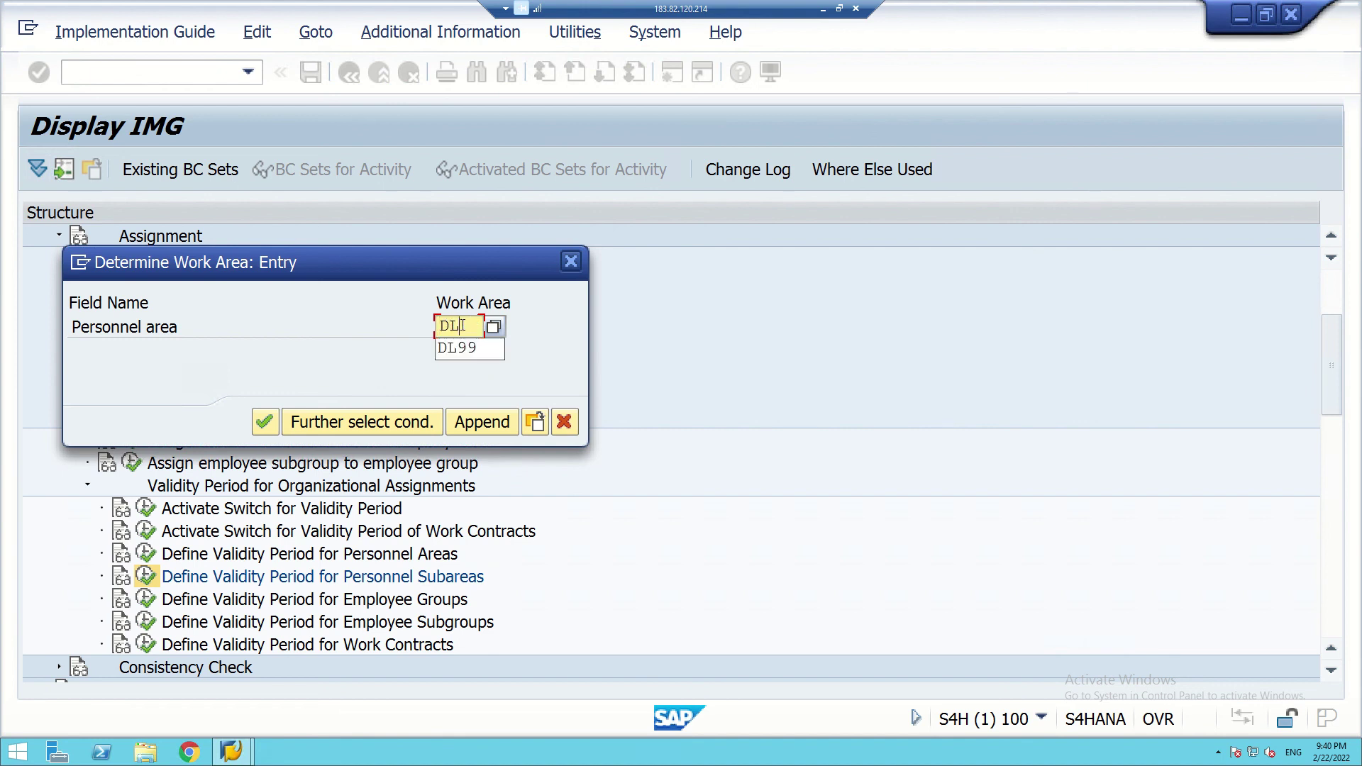
type("99")
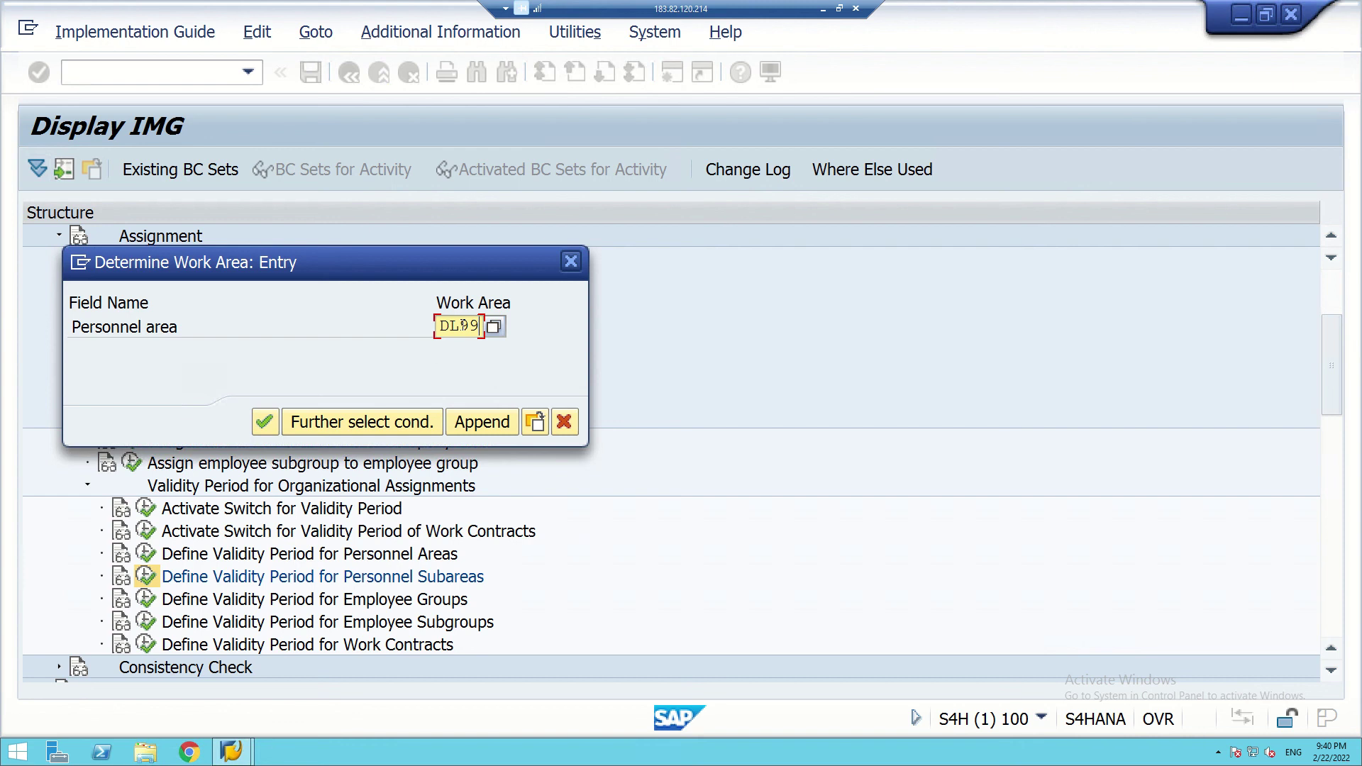
left_click(270, 420)
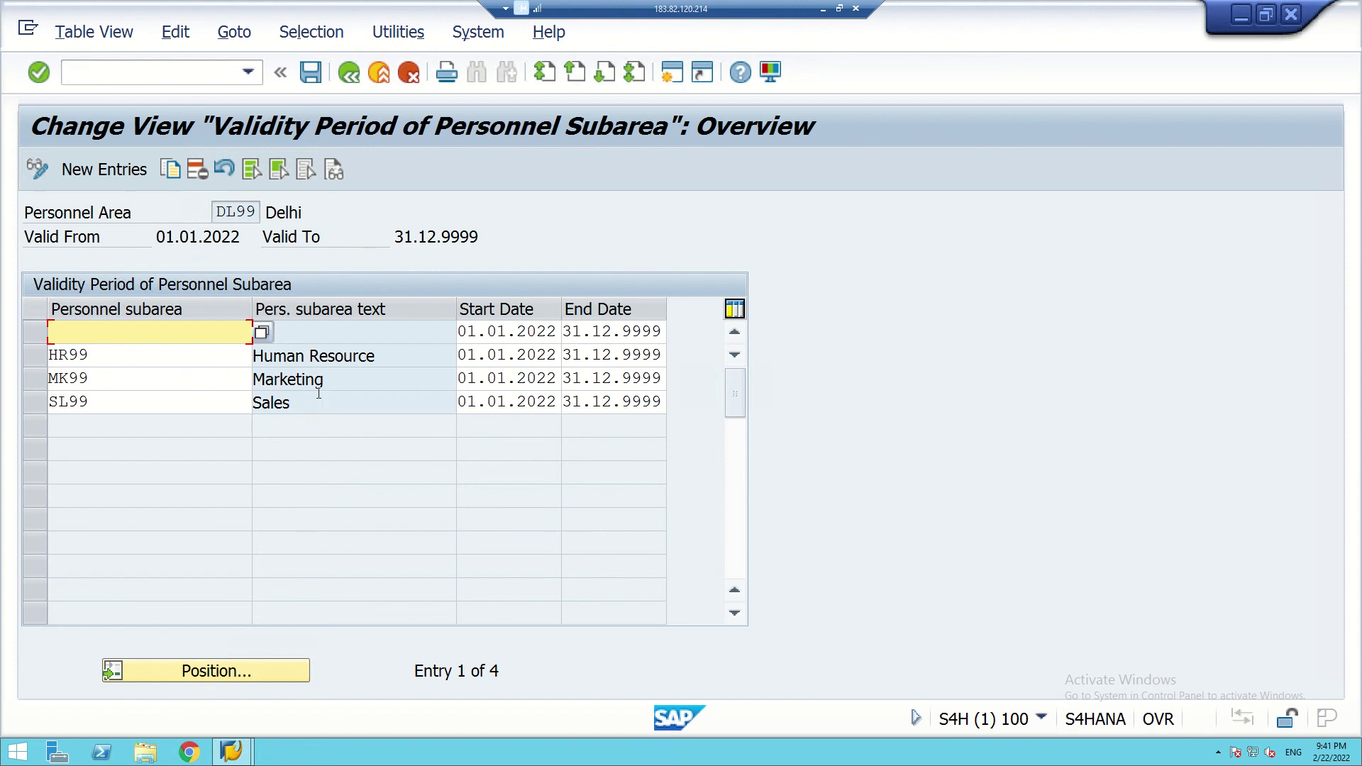
Leave the DL99 overview and open the personnel subarea validity periods for work area BL99 to review them.
left_click(356, 79)
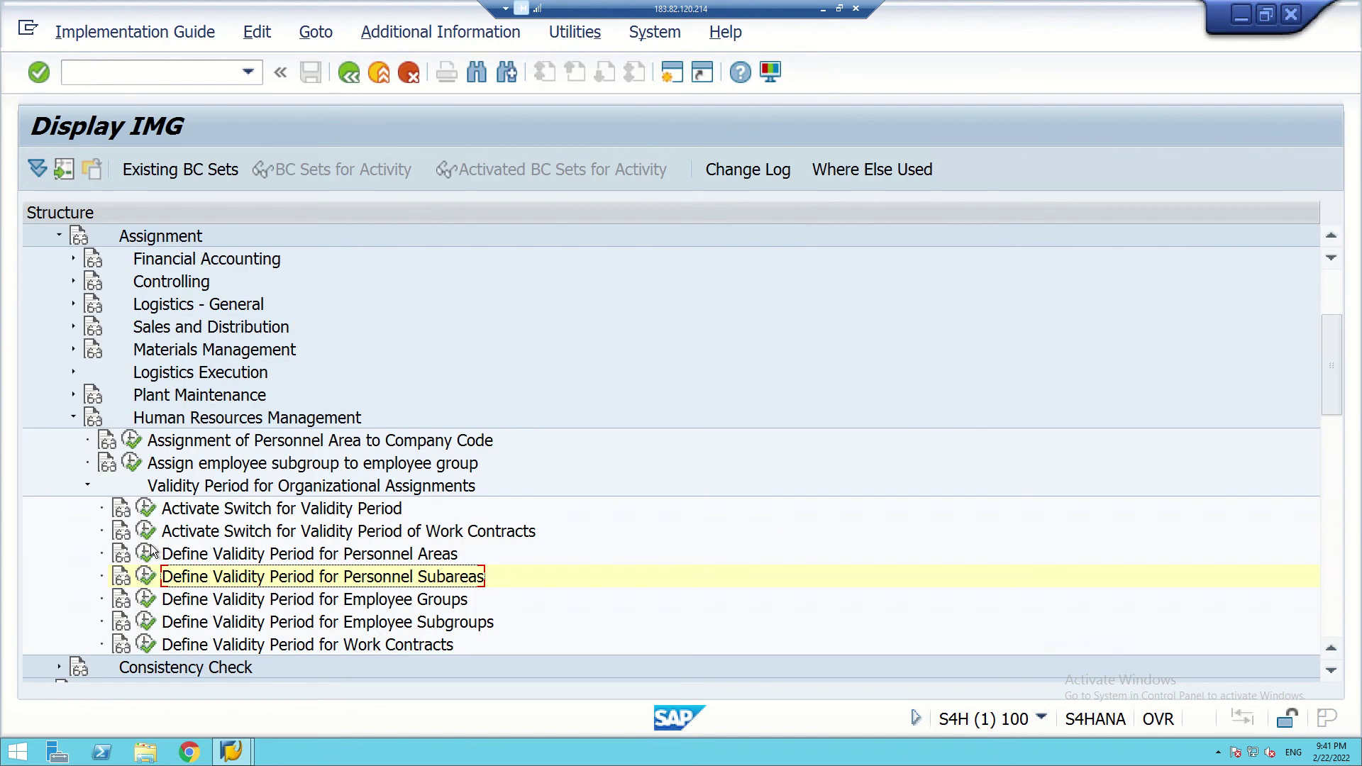
left_click(145, 576)
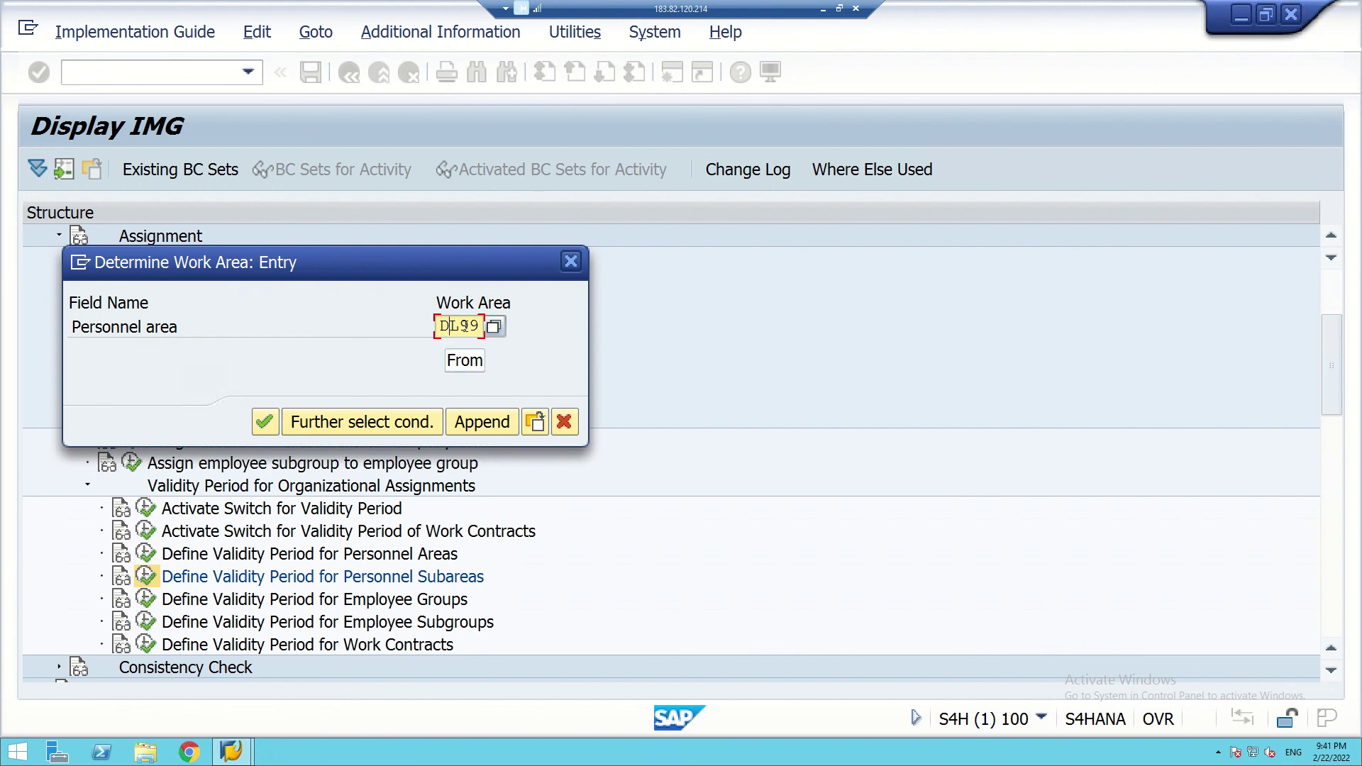
key("BackSpace")
type("B")
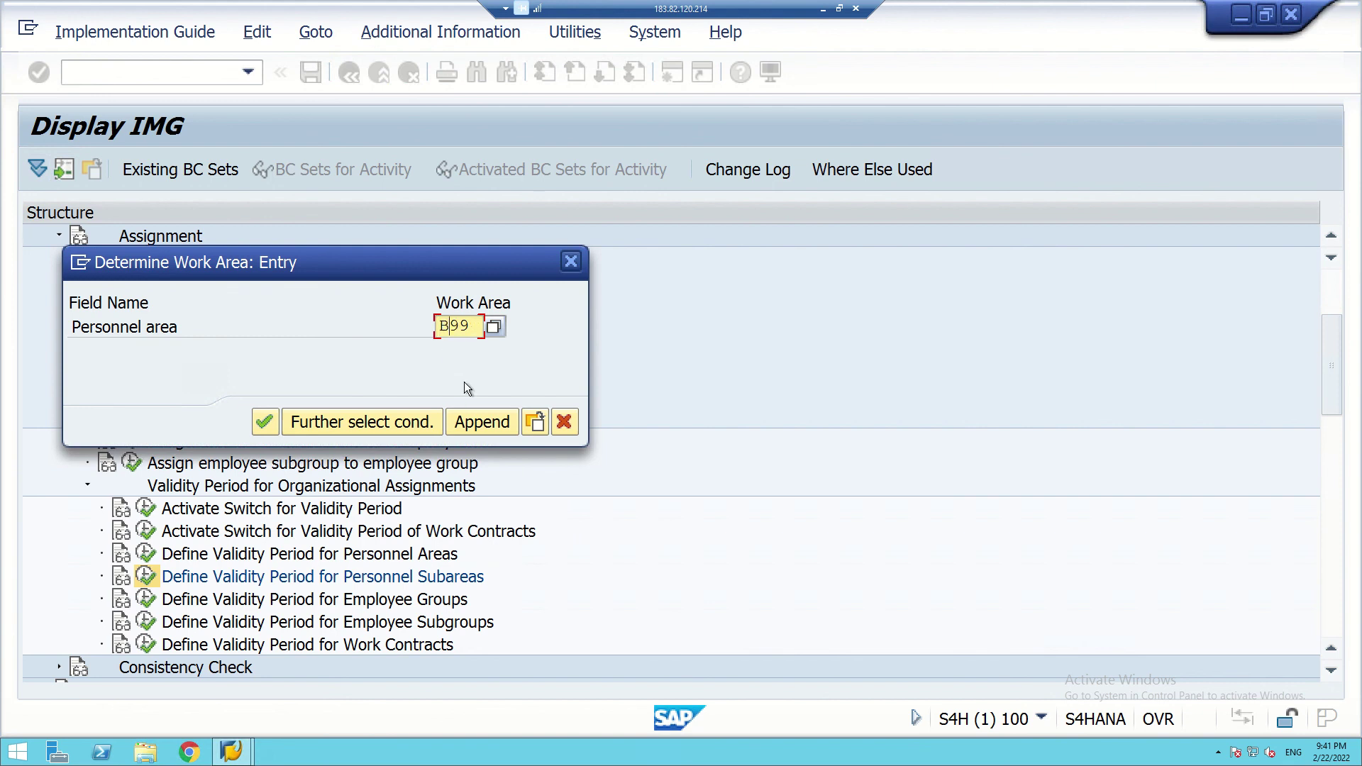
type("L0")
type("99")
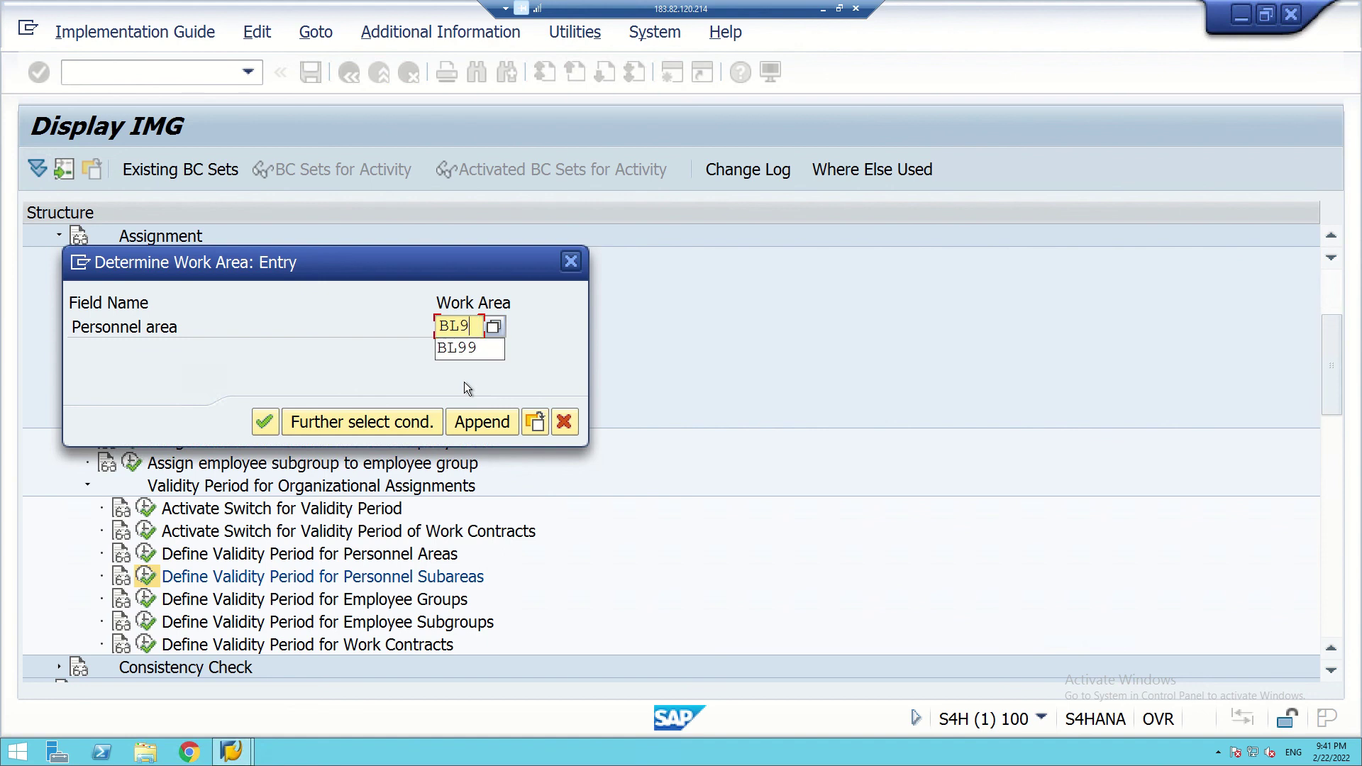
left_click(266, 422)
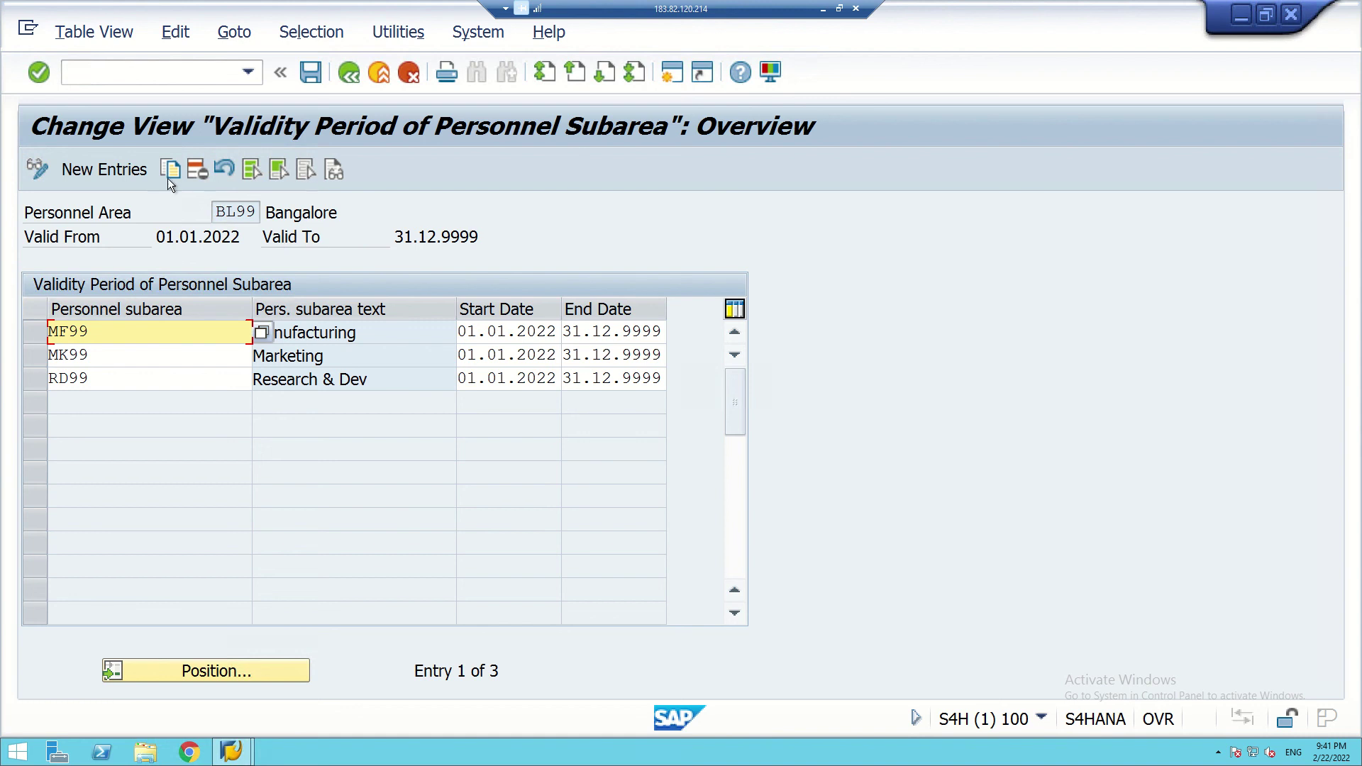
Go back to the IMG structure and examine the personnel subarea validity periods for work area HY99.
left_click(348, 76)
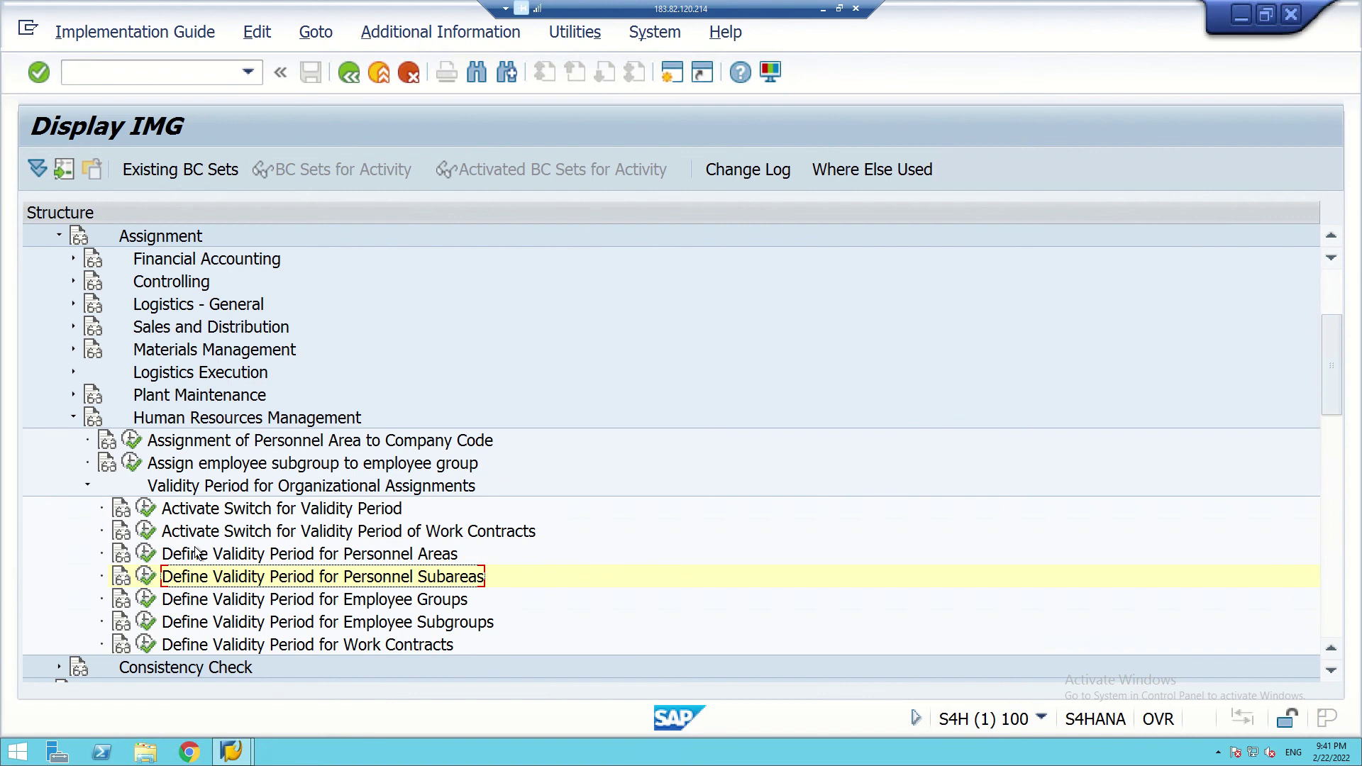
left_click(146, 577)
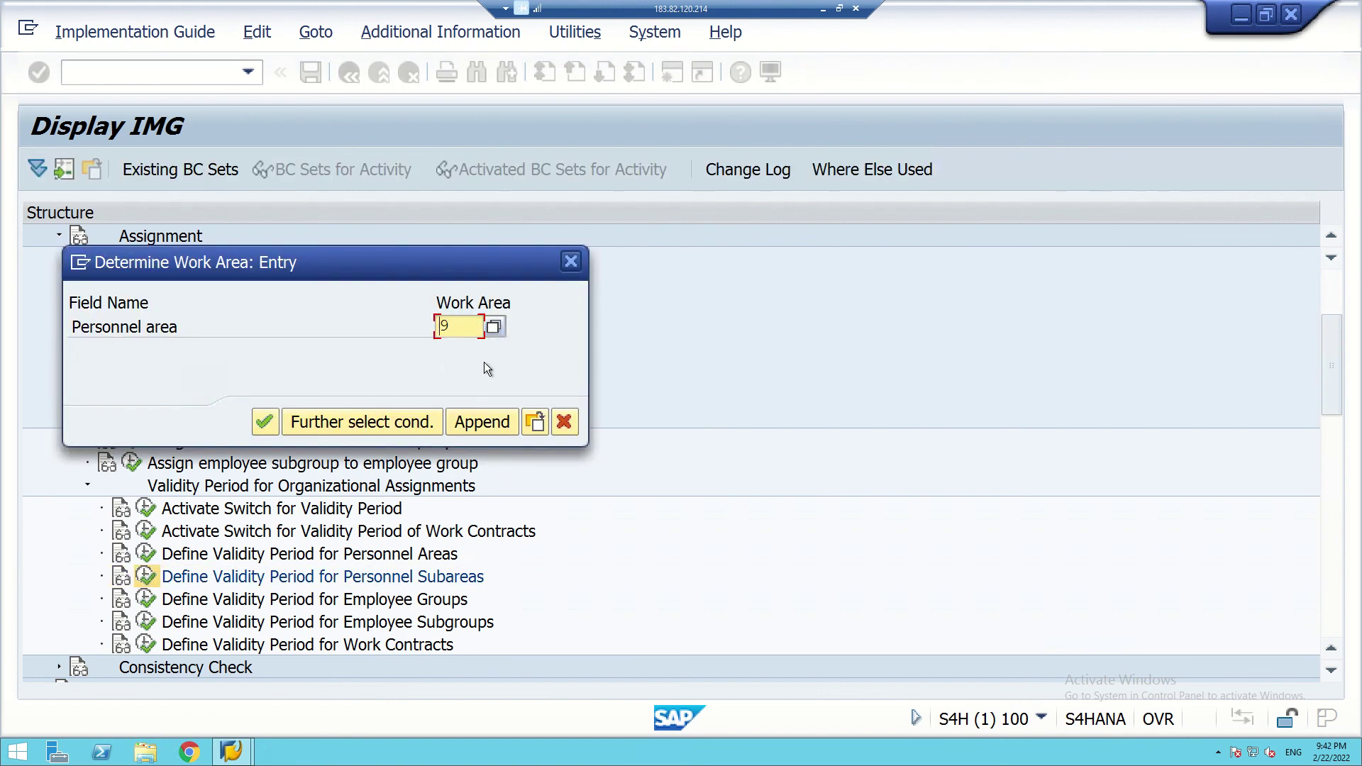
type("HY99")
left_click(265, 422)
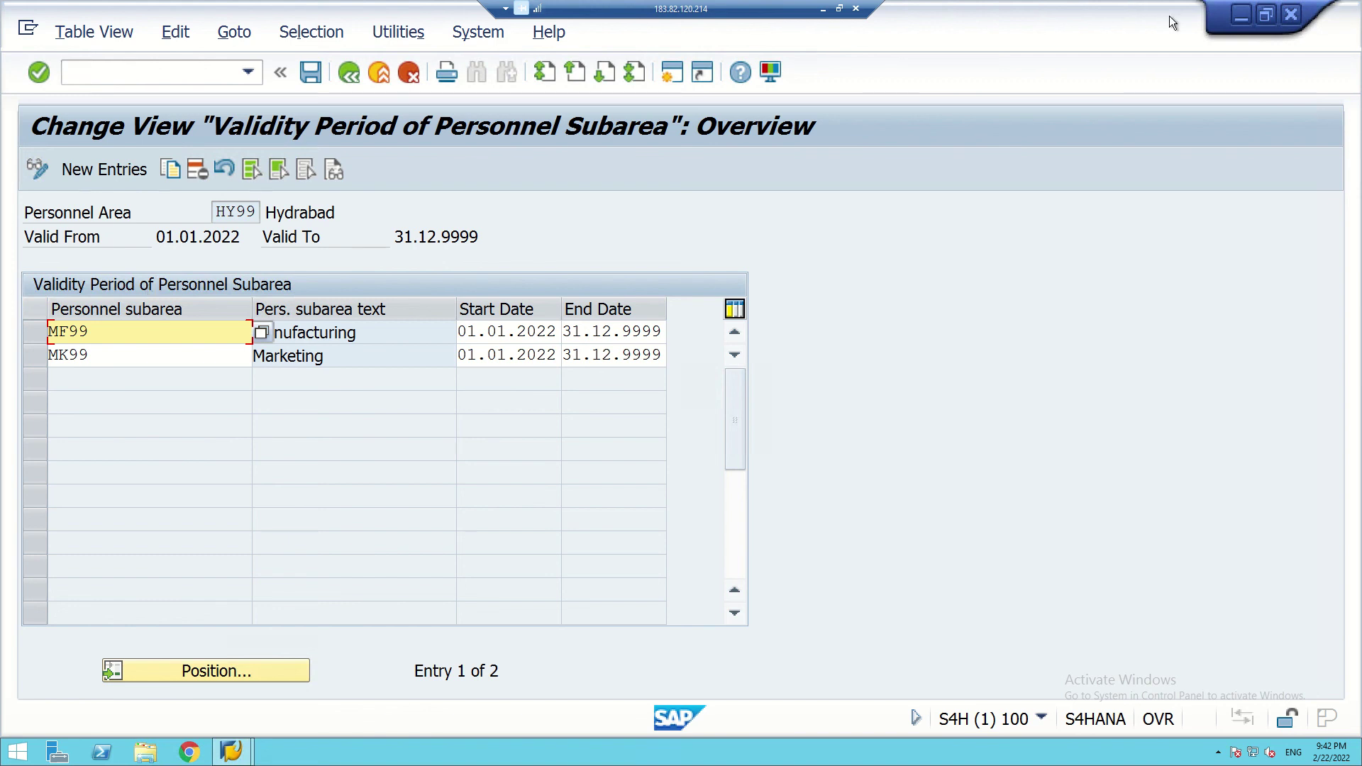
Minimize the remote SAP session and switch to the Lecture 3 presentation in PowerPoint.
left_click(825, 9)
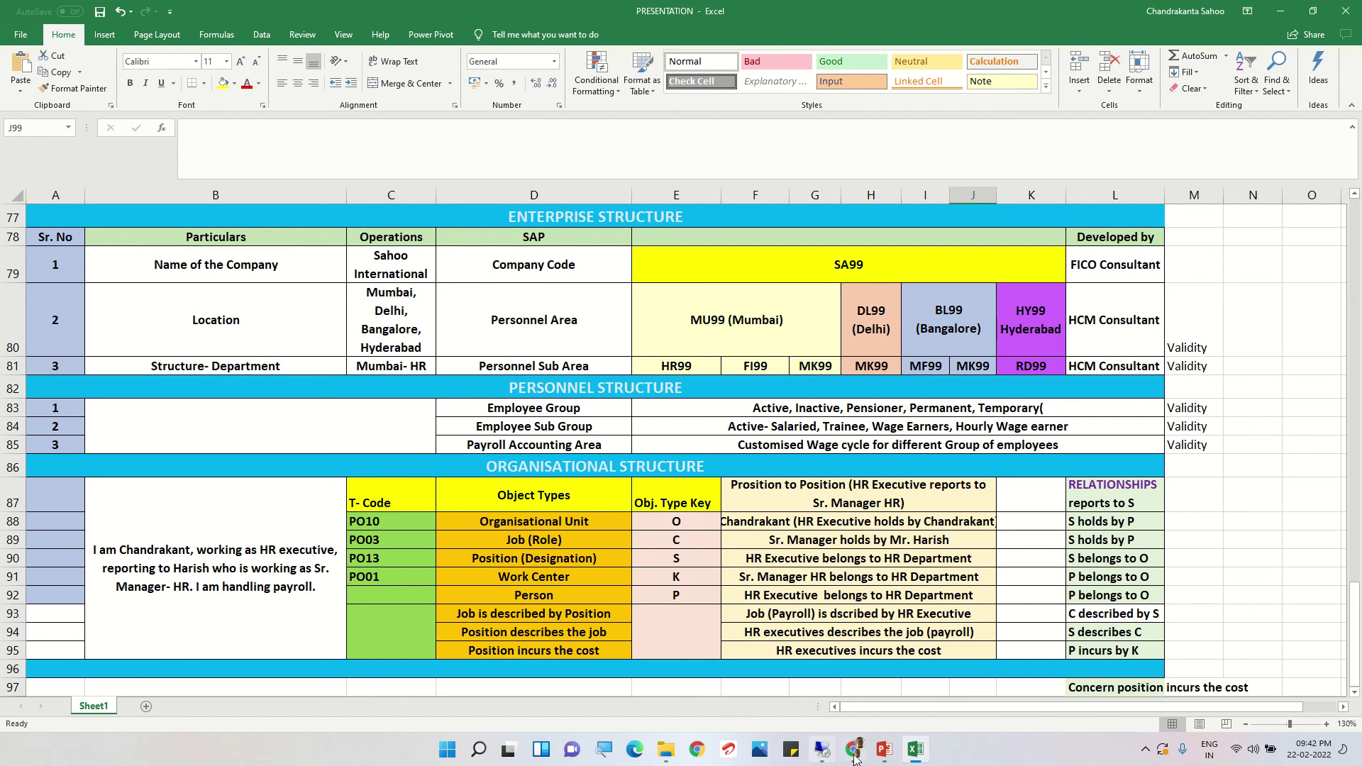
left_click(809, 699)
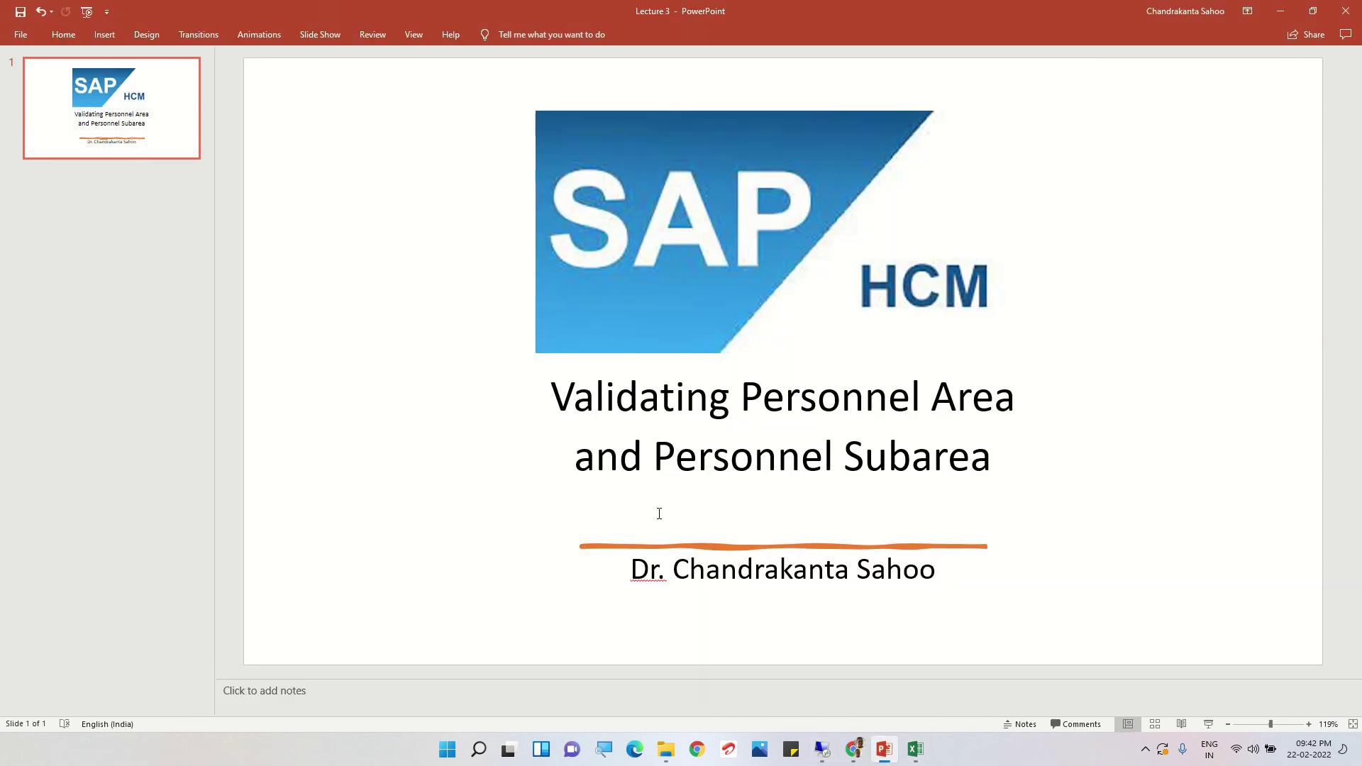